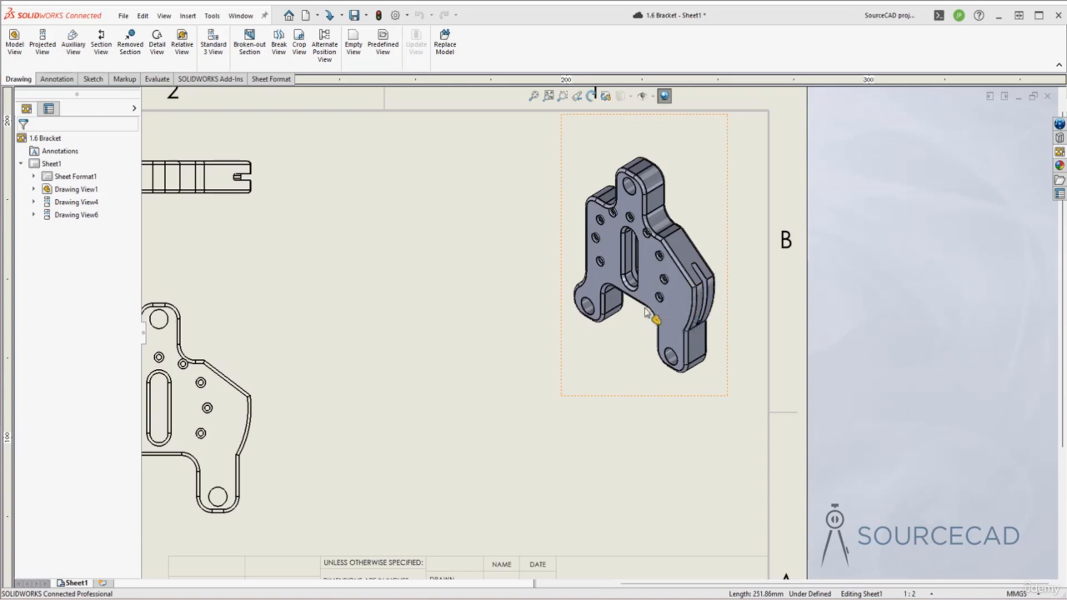
# Create a 10 mm deep broken-out section in the front view, bounded by a closed spline around the bracket's upper lug, with preview enabled.
pyautogui.scroll(2, 659, 301)
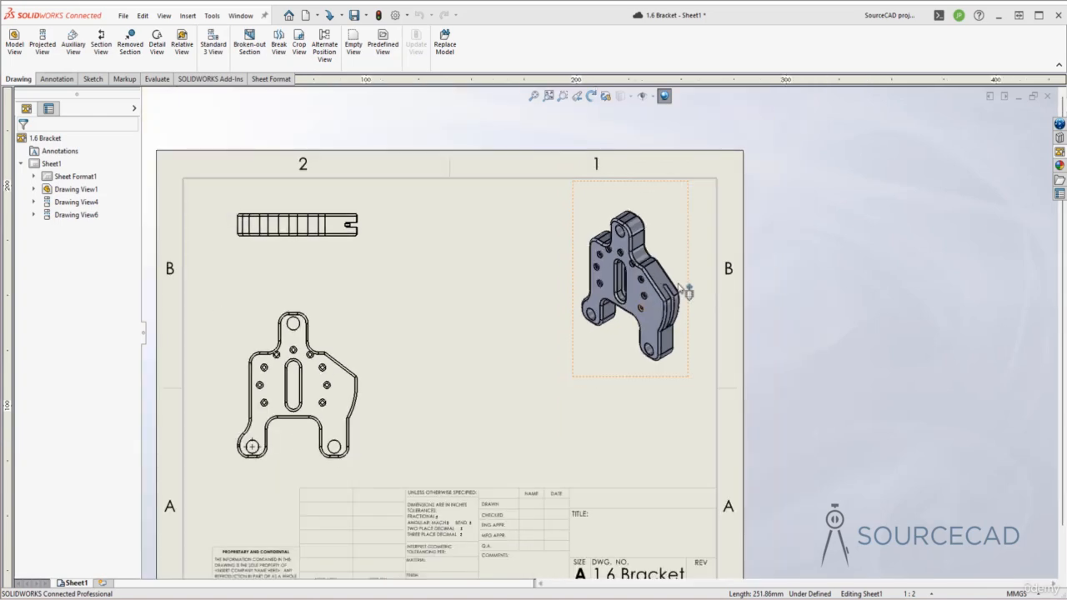
pyautogui.click(249, 42)
pyautogui.moveTo(431, 359)
pyautogui.keyDown('ctrl'); pyautogui.mouseDown(button='middle')
pyautogui.moveTo(488, 334)
pyautogui.moveTo(523, 287)
pyautogui.mouseUp(button='middle'); pyautogui.keyUp('ctrl')
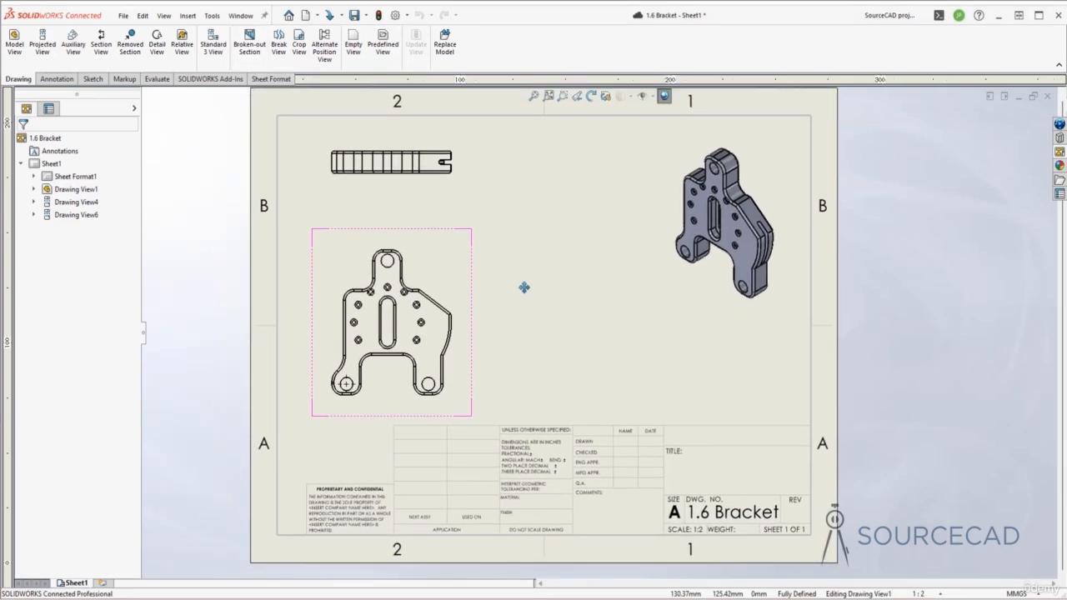
pyautogui.click(409, 260)
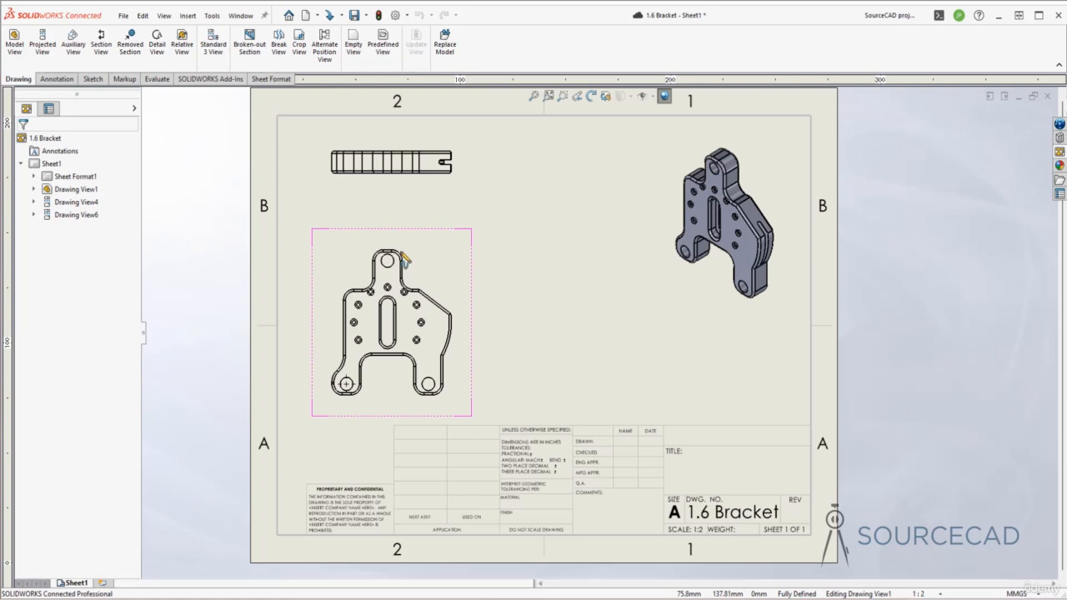
pyautogui.click(352, 245)
pyautogui.click(351, 305)
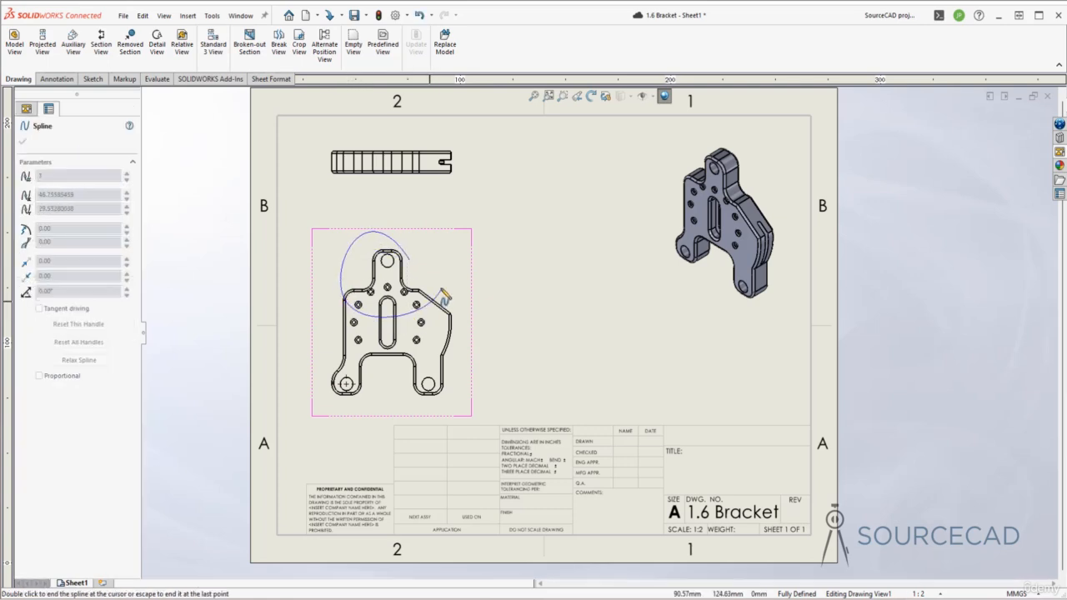
pyautogui.click(410, 261)
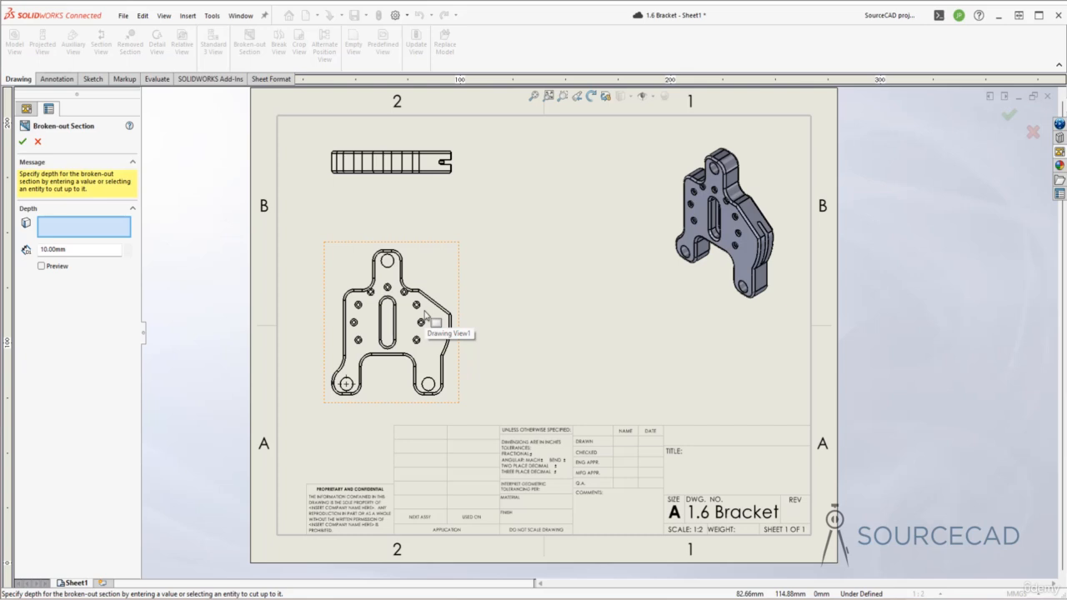
pyautogui.click(40, 267)
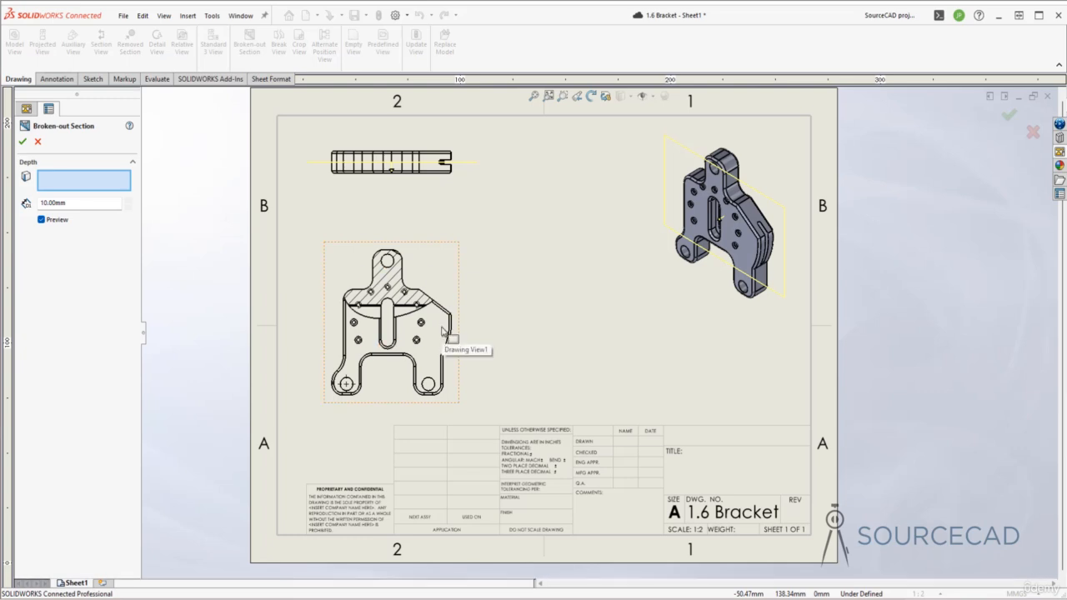
pyautogui.click(22, 143)
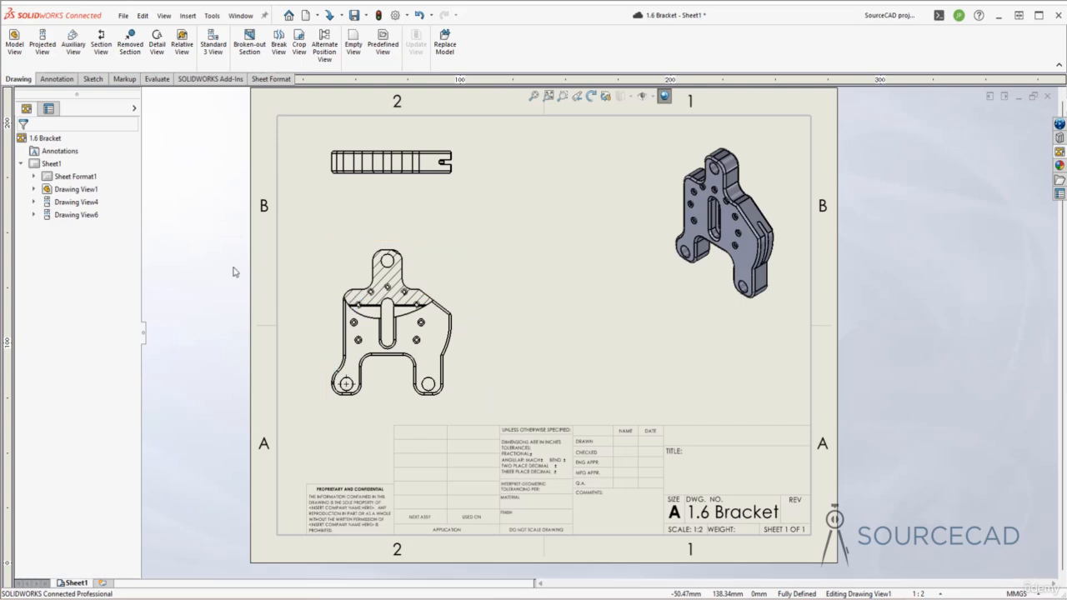
# Review the definition of Broken-out Section1 under Drawing View1 and accept it without changes.
pyautogui.click(334, 247)
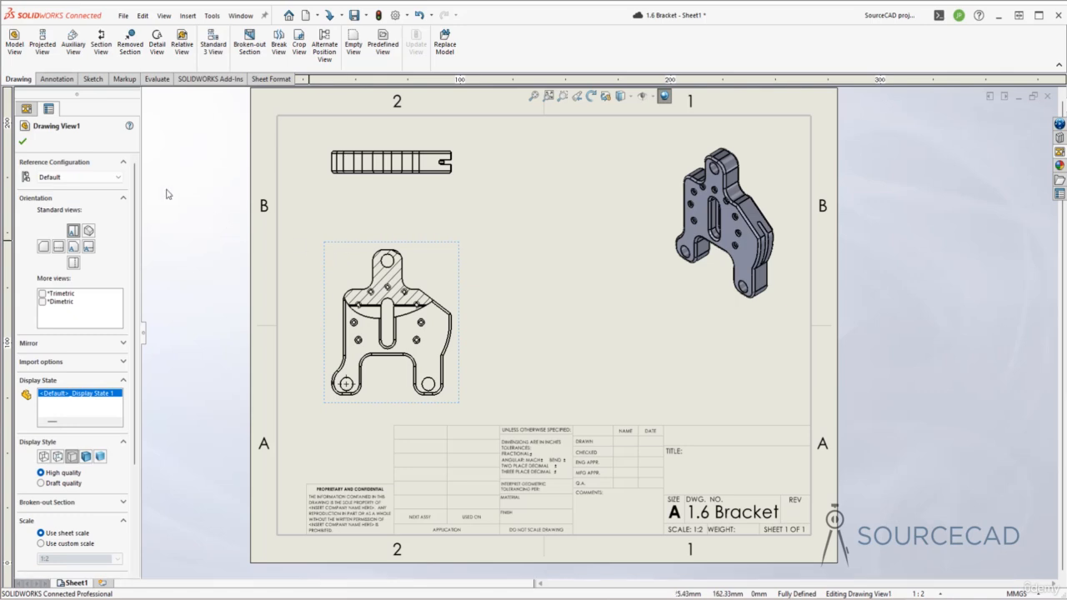
pyautogui.click(22, 142)
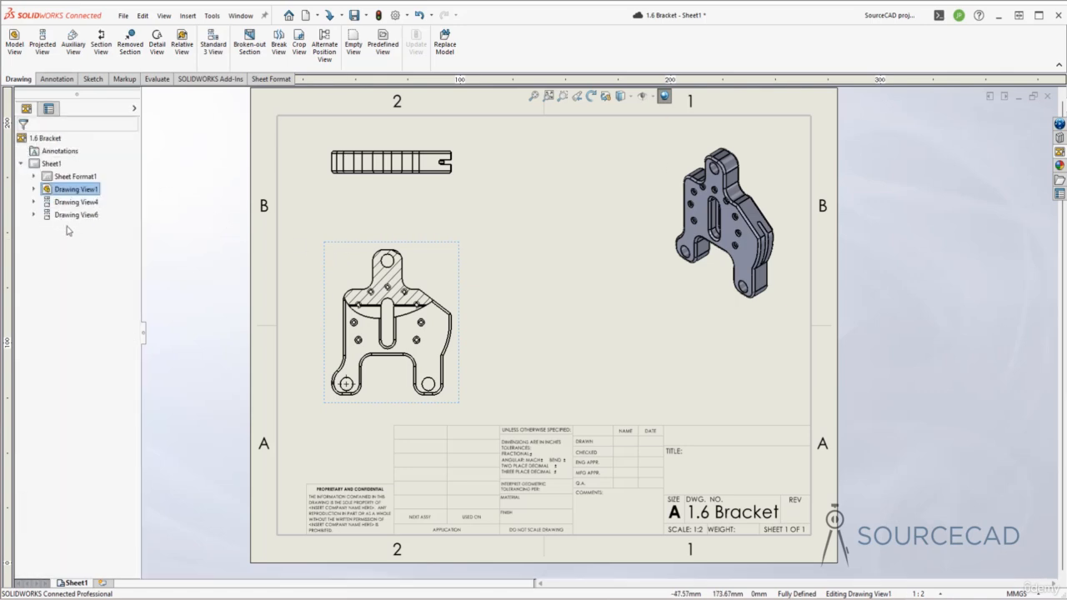
pyautogui.click(35, 190)
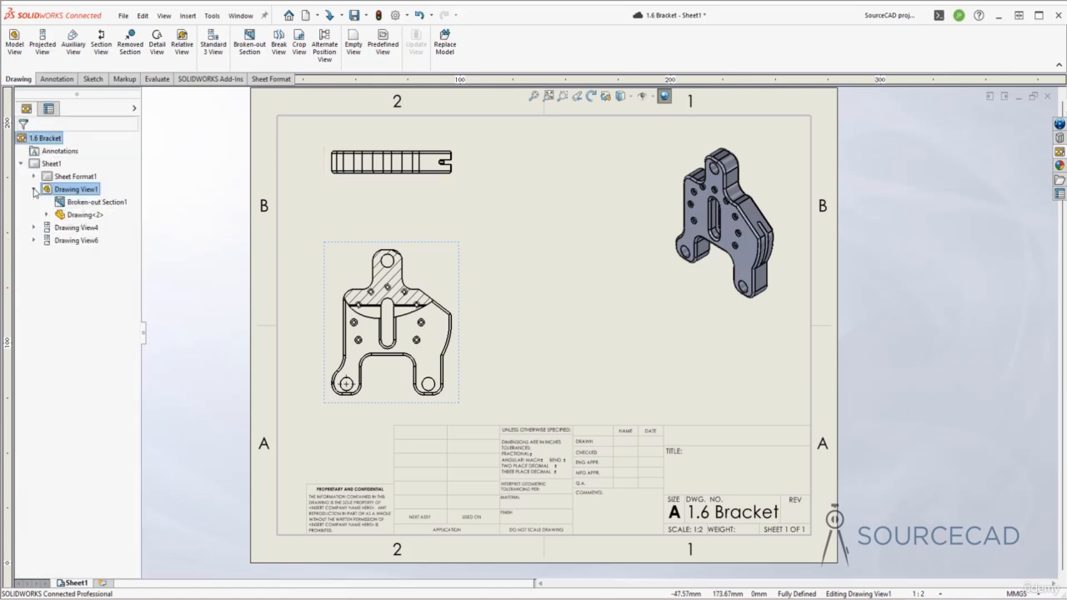
pyautogui.click(98, 203)
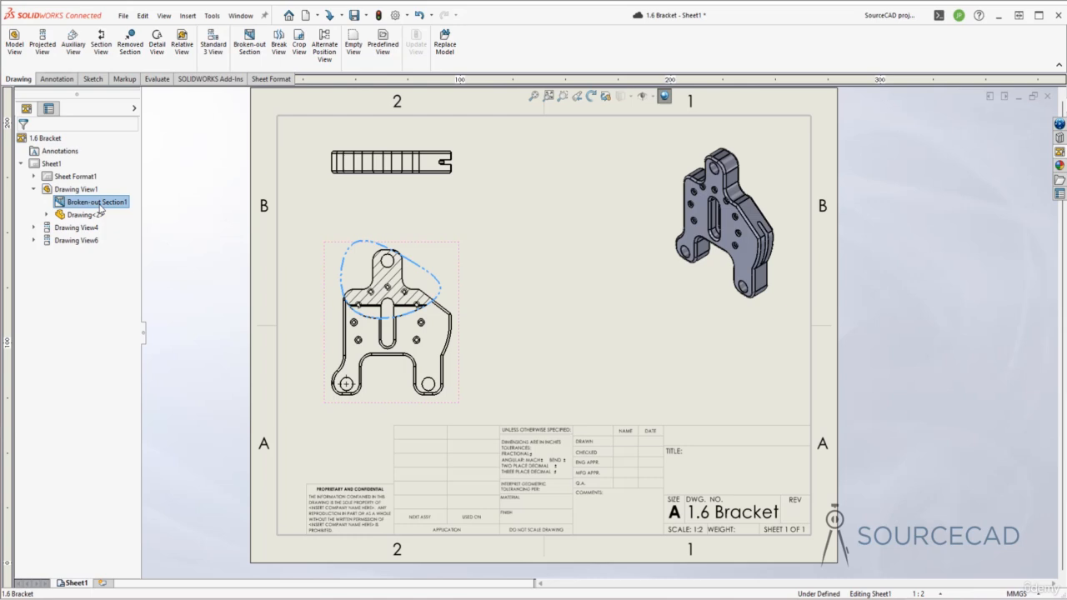
pyautogui.rightClick(101, 206)
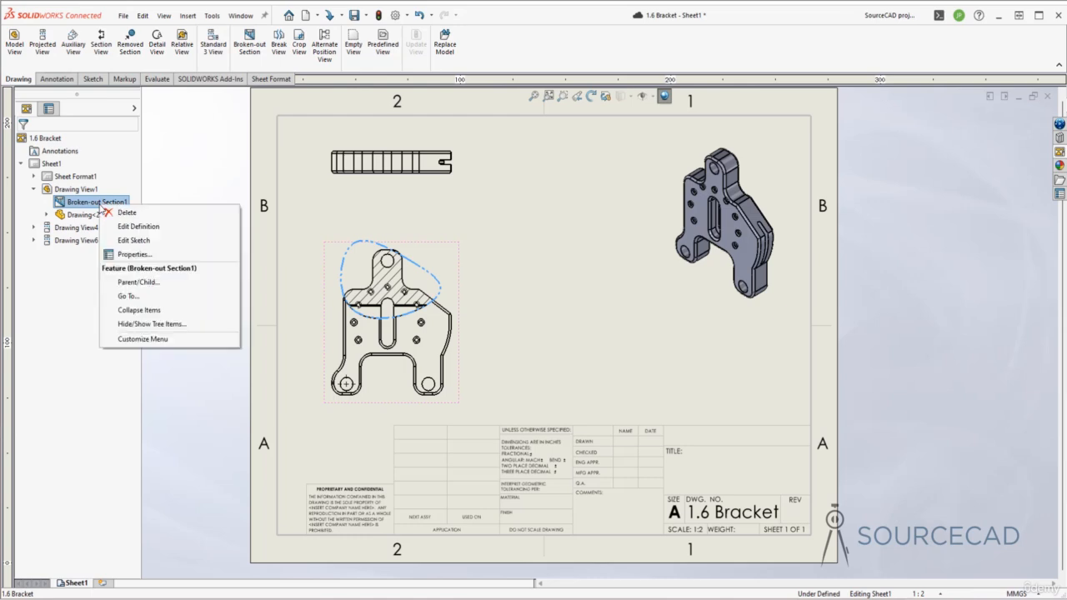
pyautogui.click(159, 231)
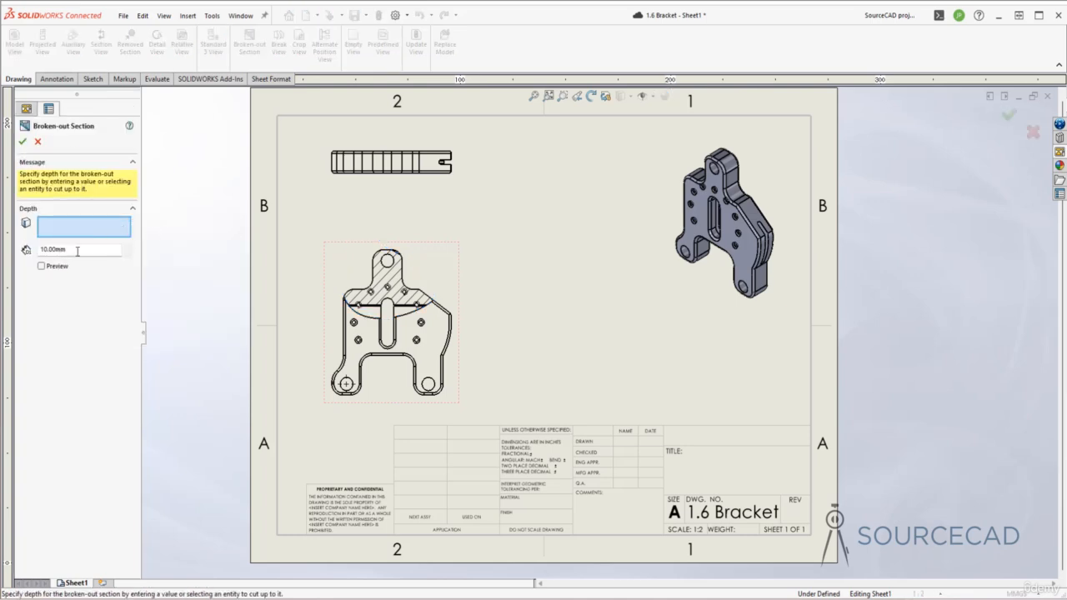
pyautogui.click(24, 143)
# Open the sketch of Broken-out Section1 for editing and move its boundary spline downward.
pyautogui.rightClick(89, 204)
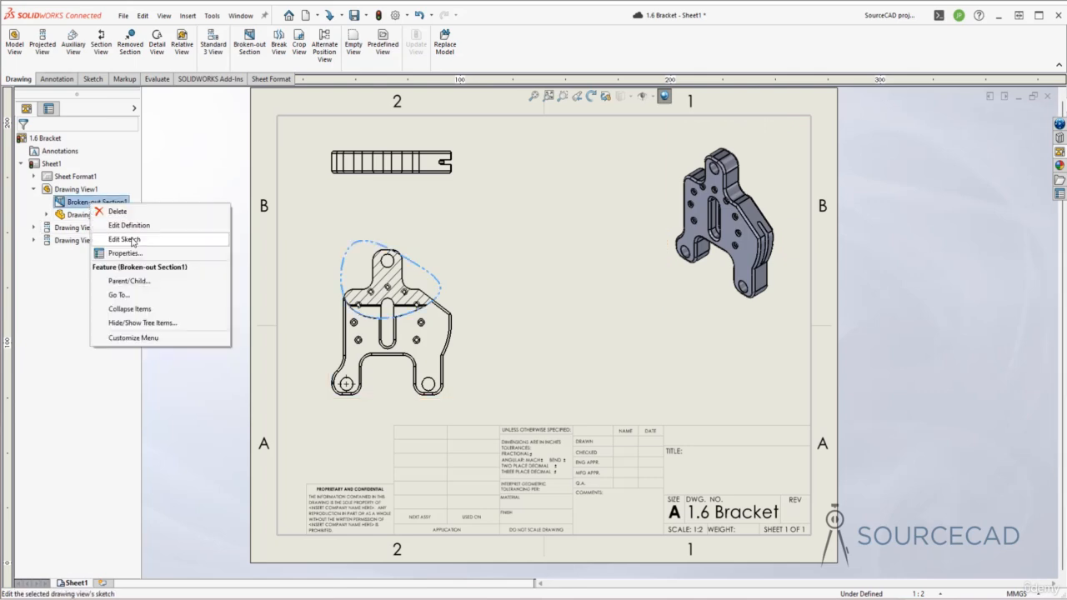
pyautogui.click(133, 240)
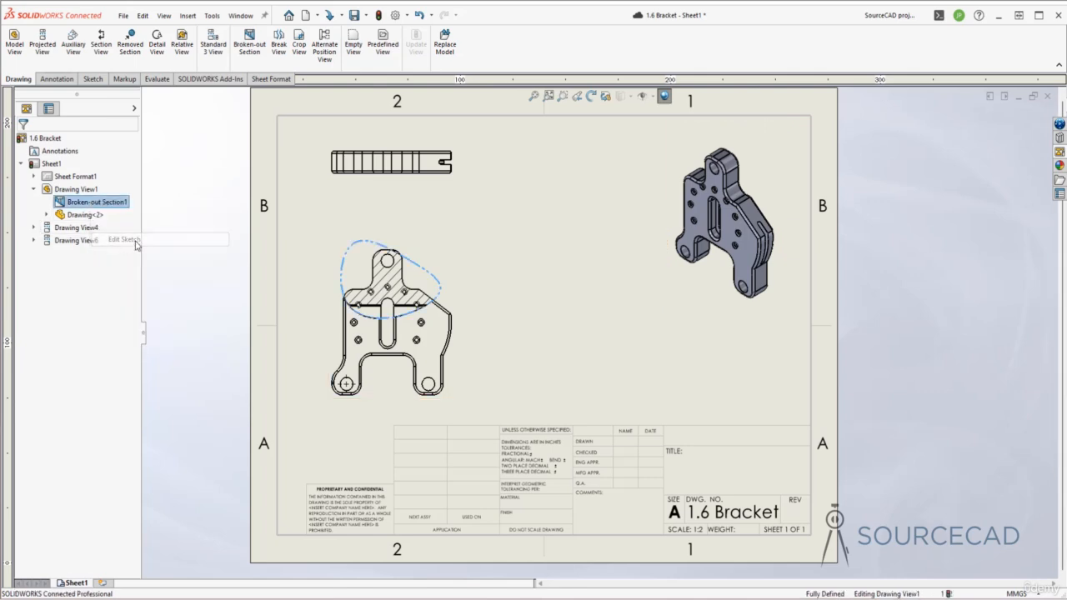
pyautogui.click(369, 321)
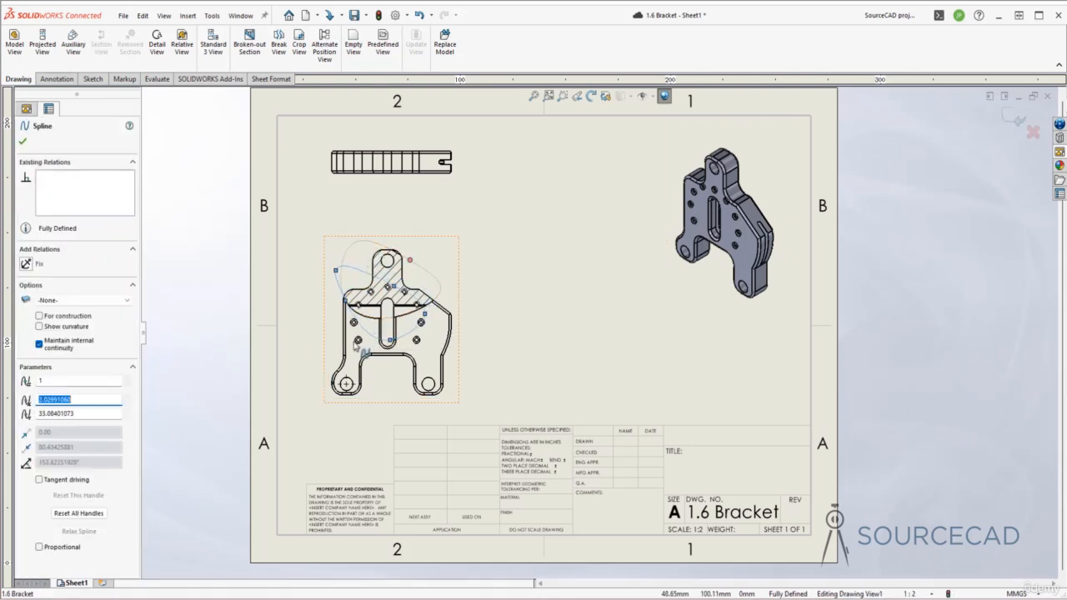
pyautogui.moveTo(345, 301)
pyautogui.mouseDown()
pyautogui.moveTo(323, 340)
pyautogui.moveTo(334, 322)
pyautogui.mouseUp()
pyautogui.click(348, 305)
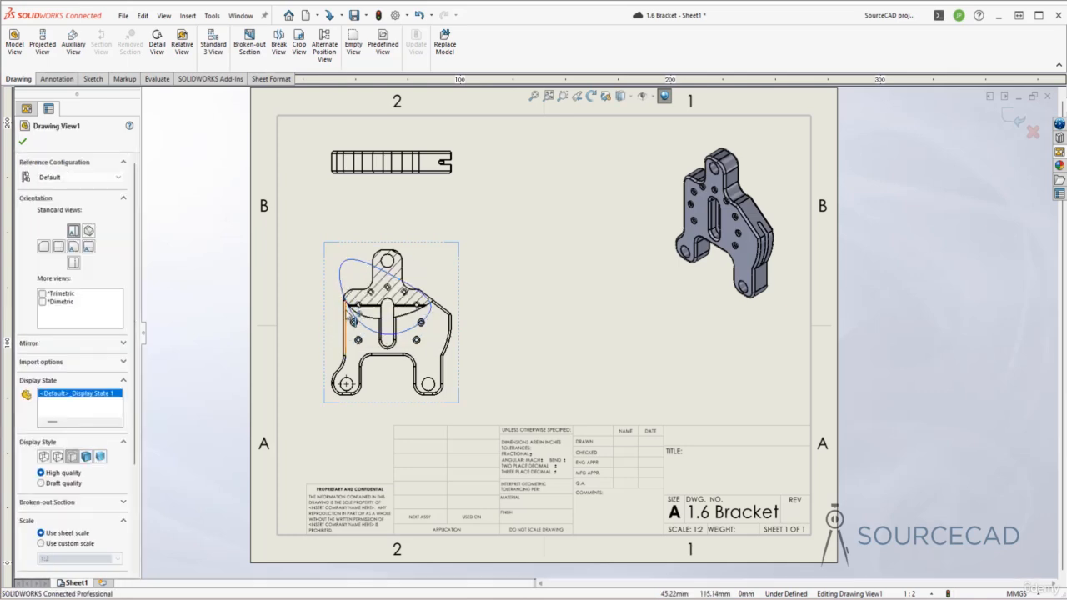
# Delete the coincident relation holding the spline point on the bracket's left edge.
pyautogui.click(345, 306)
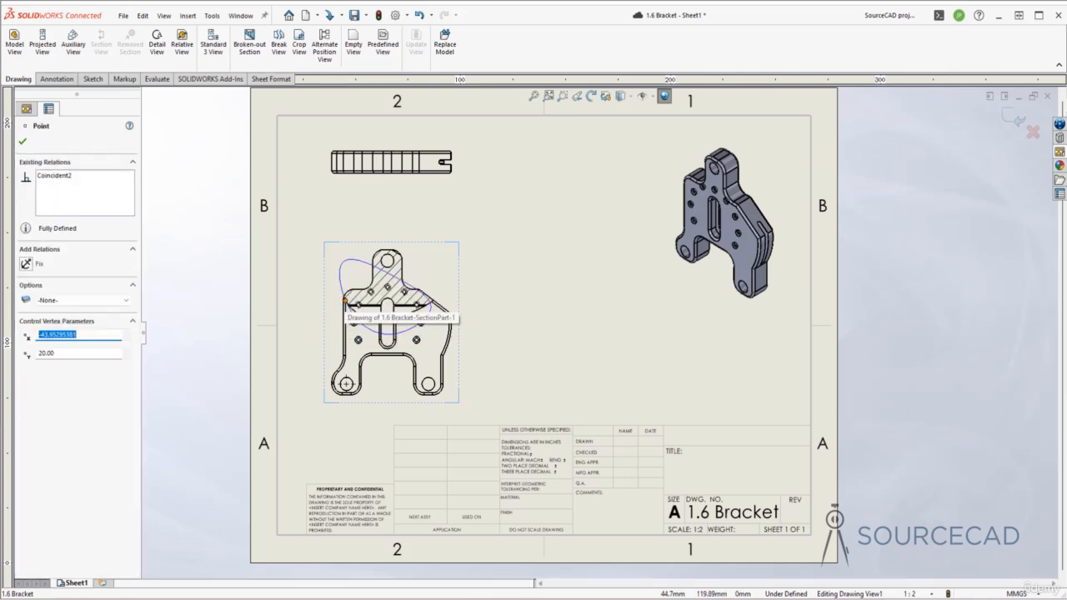
pyautogui.rightClick(346, 311)
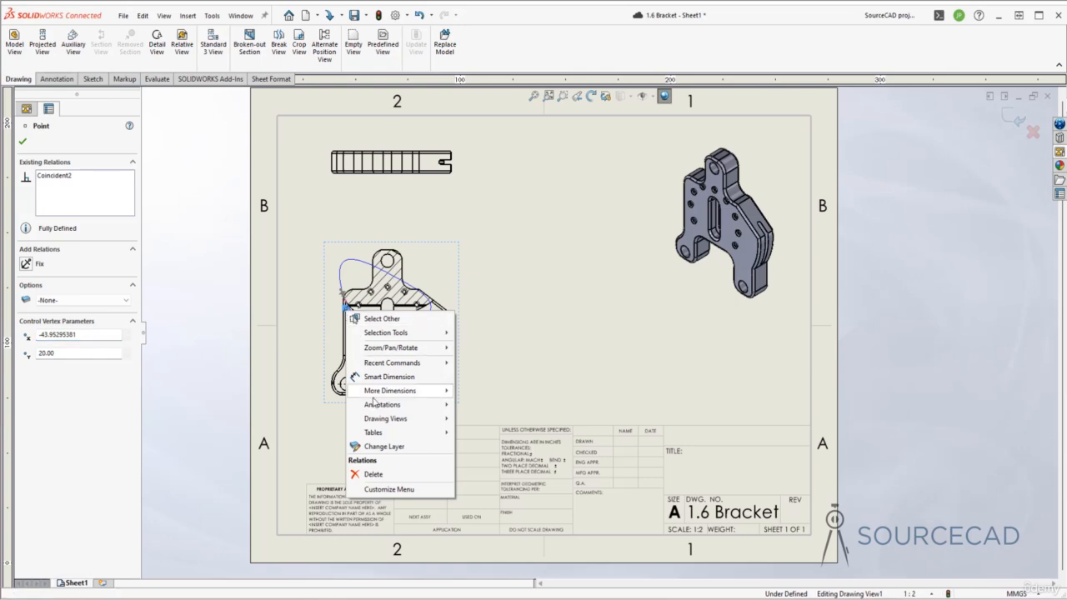
pyautogui.click(372, 475)
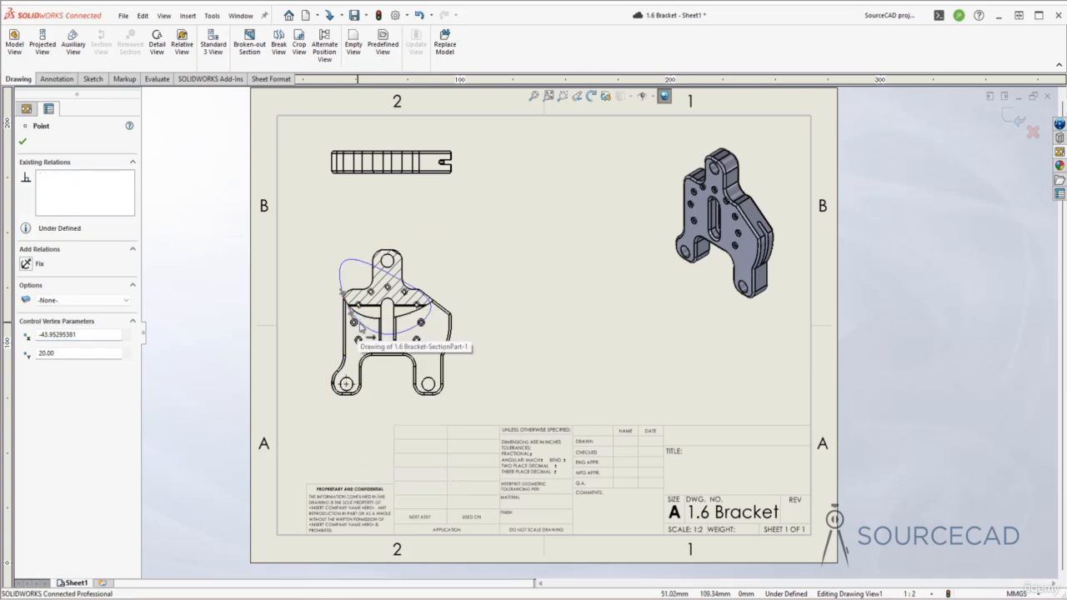
# Shift the freed boundary spline down and to the left, and rotate the tangent handle at its right-hand point near the small holes.
pyautogui.click(361, 332)
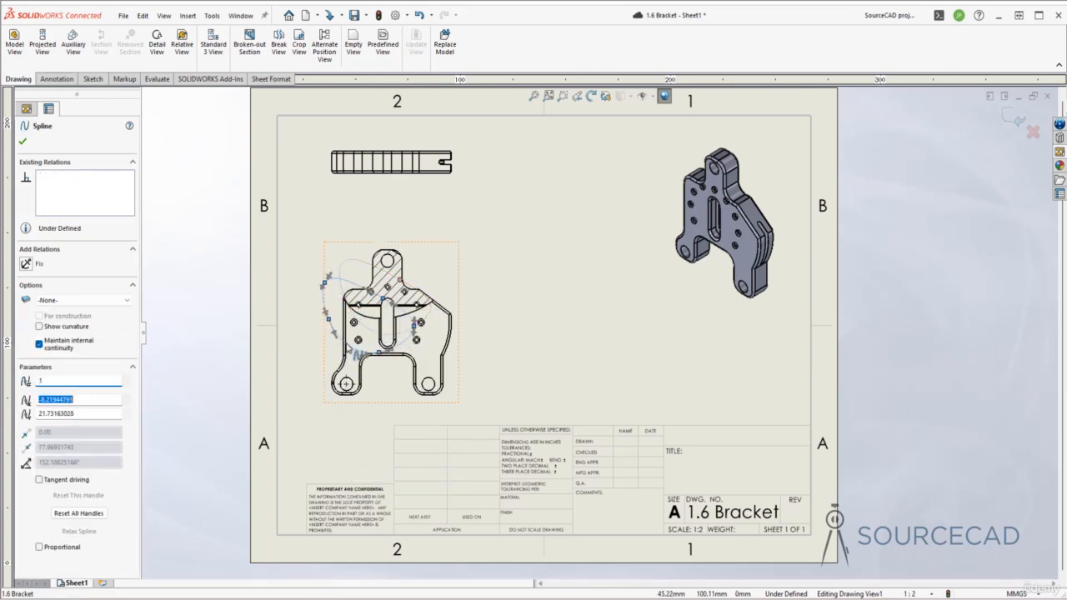
pyautogui.moveTo(352, 348); pyautogui.dragTo(352, 348)
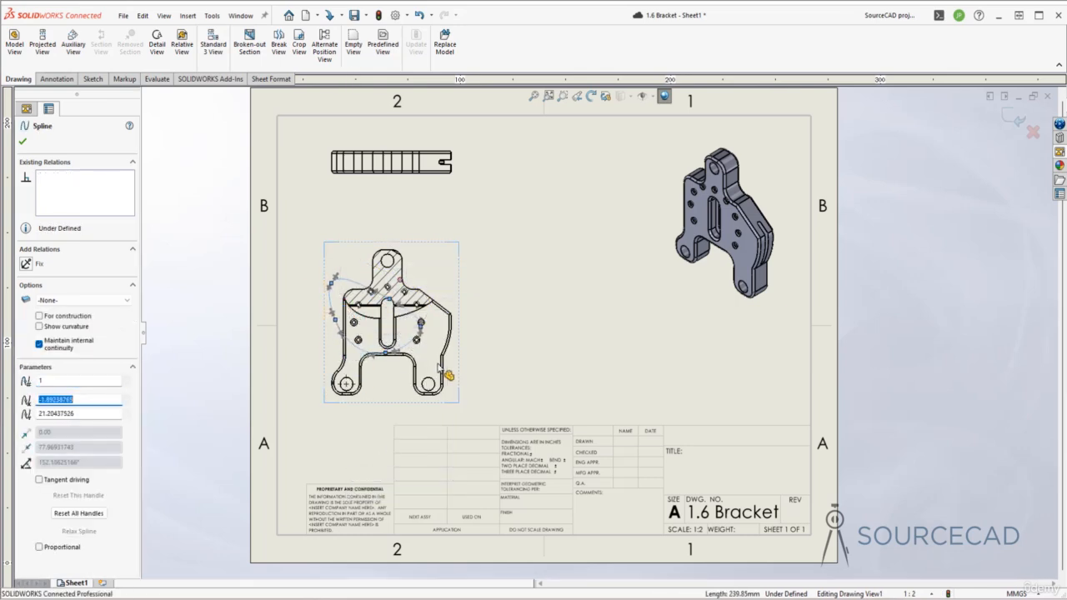
pyautogui.click(421, 324)
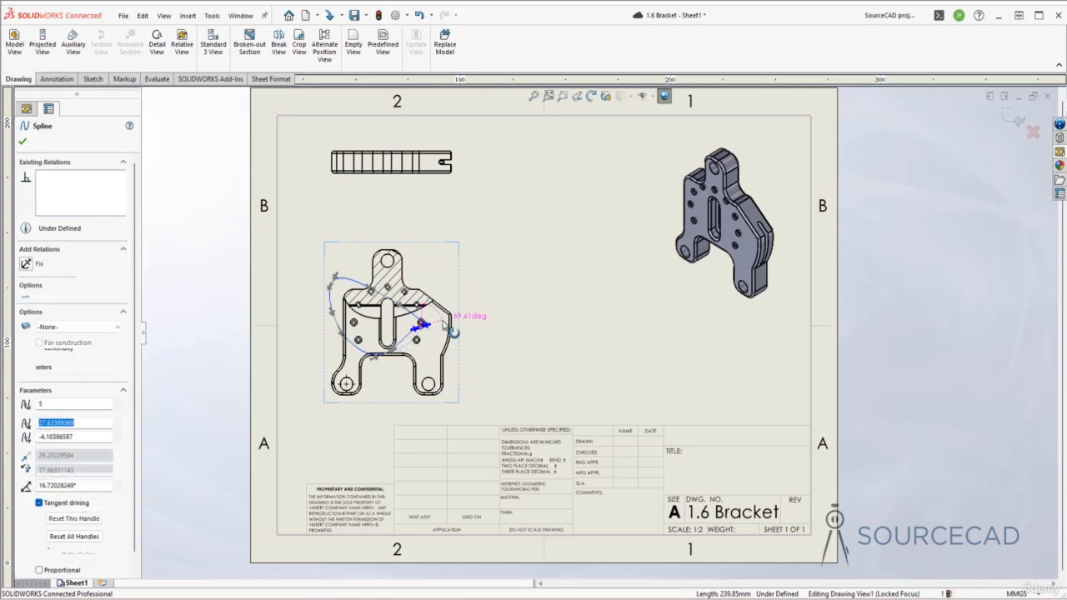
pyautogui.click(495, 345)
pyautogui.click(416, 340)
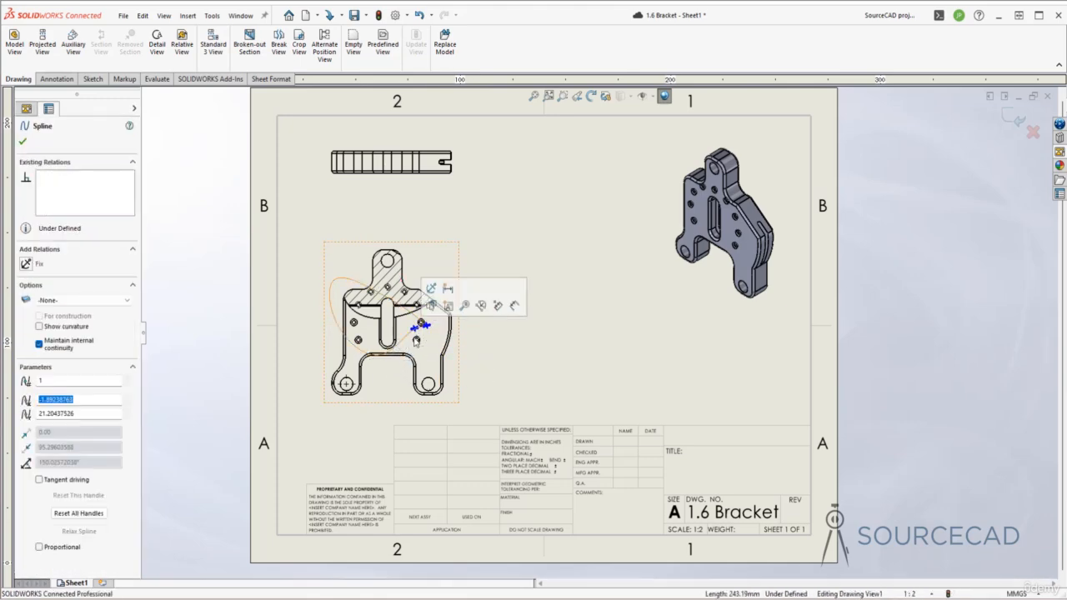
pyautogui.scroll(-5, 416, 340)
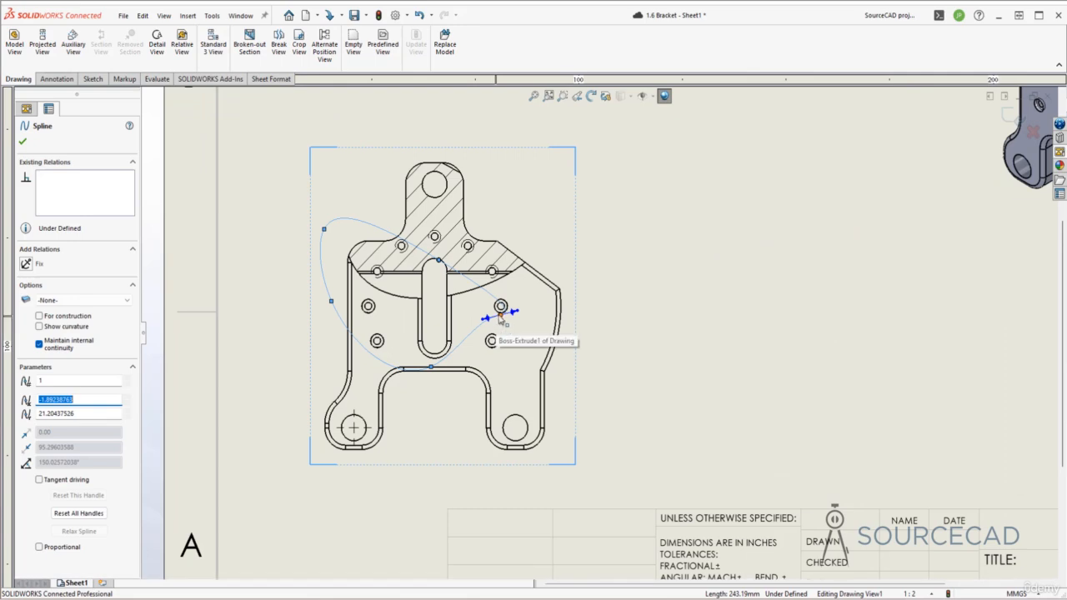
pyautogui.click(492, 340)
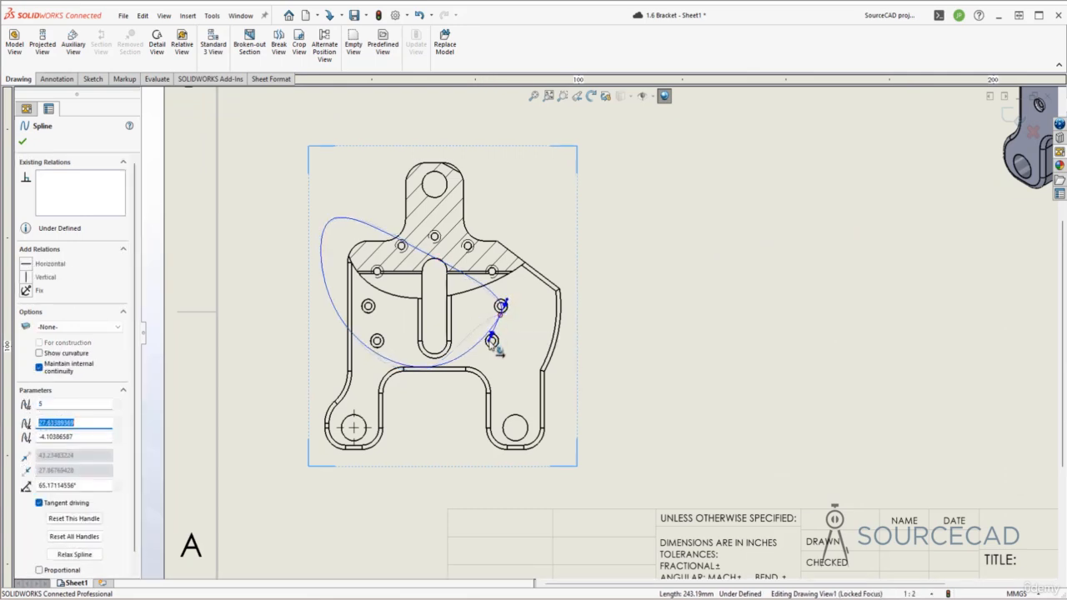
pyautogui.click(377, 364)
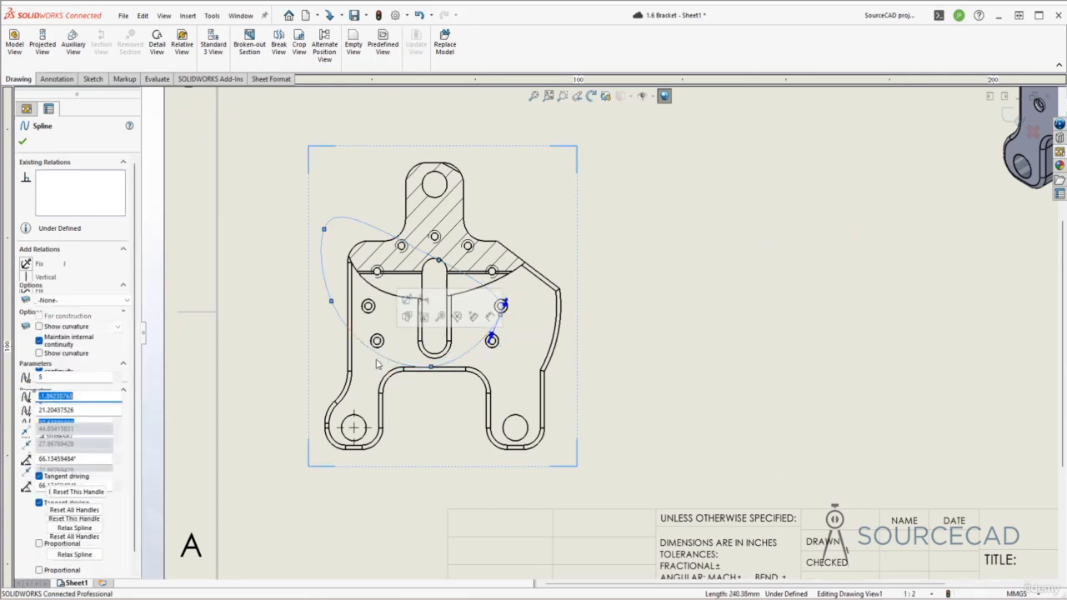
# Move the spline's lowest point down between the bracket's legs and its left point down and outward past the left edge.
pyautogui.moveTo(430, 367); pyautogui.dragTo(430, 422)
pyautogui.click(332, 302)
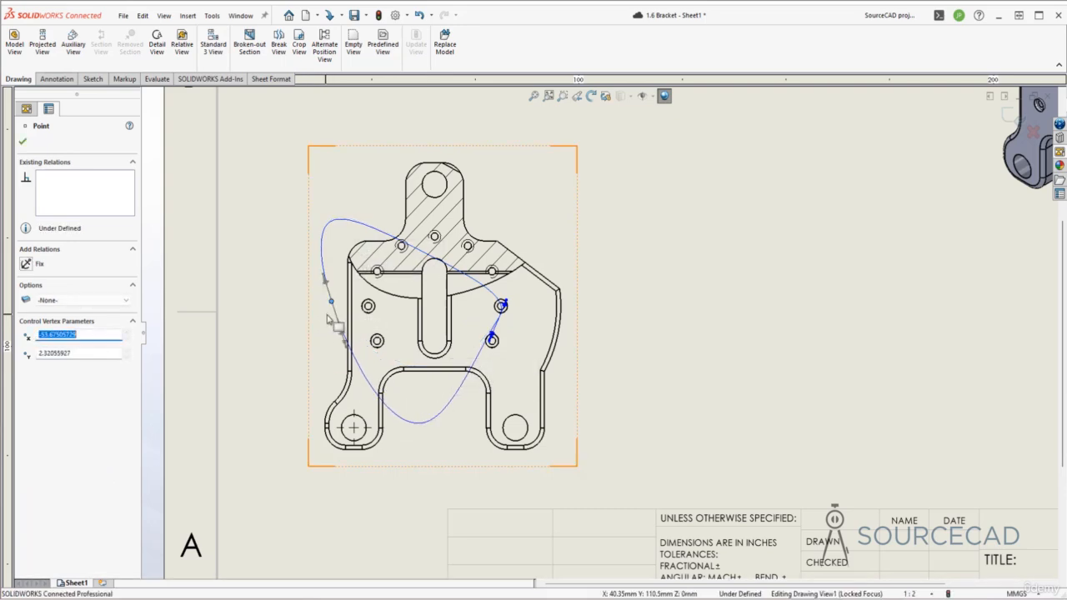
pyautogui.moveTo(329, 318); pyautogui.dragTo(314, 355)
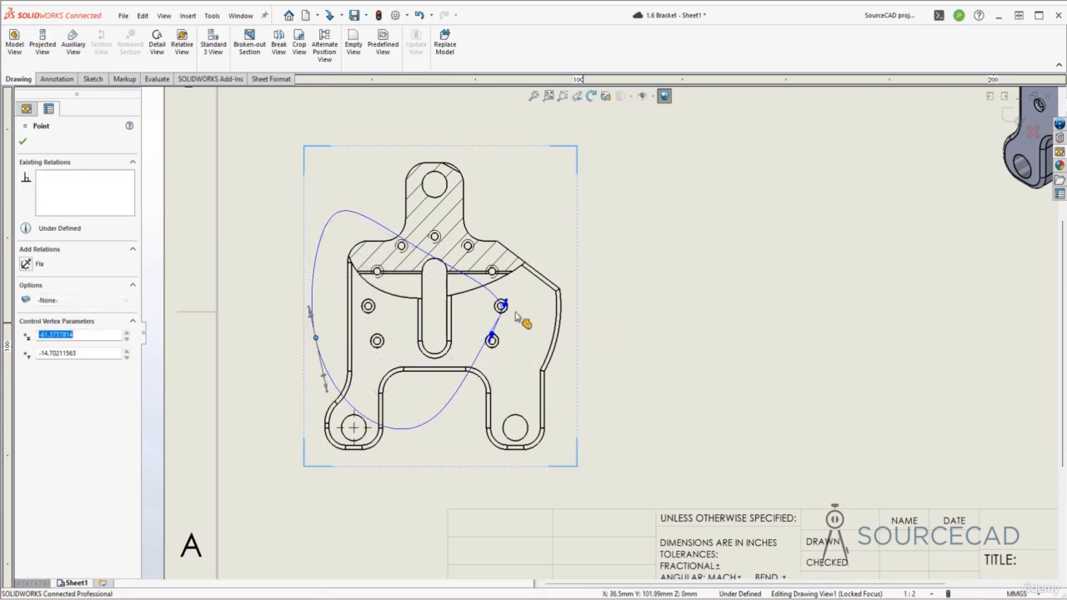
# Adjust the tangent handle at the spline's right-hand point and pull that point outside the bracket's right edge.
pyautogui.moveTo(491, 337); pyautogui.dragTo(576, 348)
pyautogui.click(640, 375)
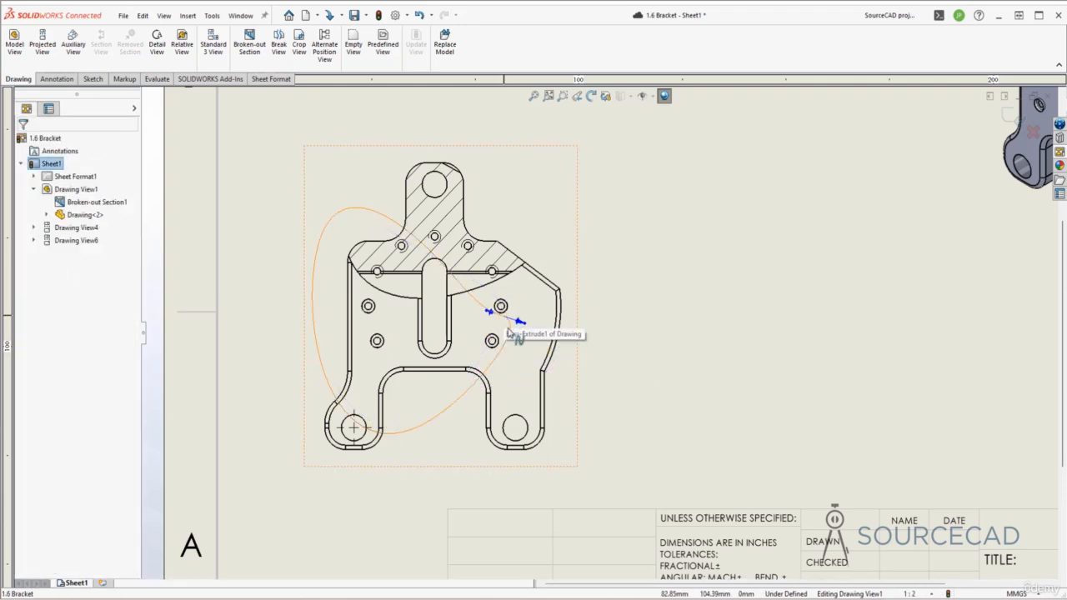
pyautogui.click(500, 307)
pyautogui.click(501, 305)
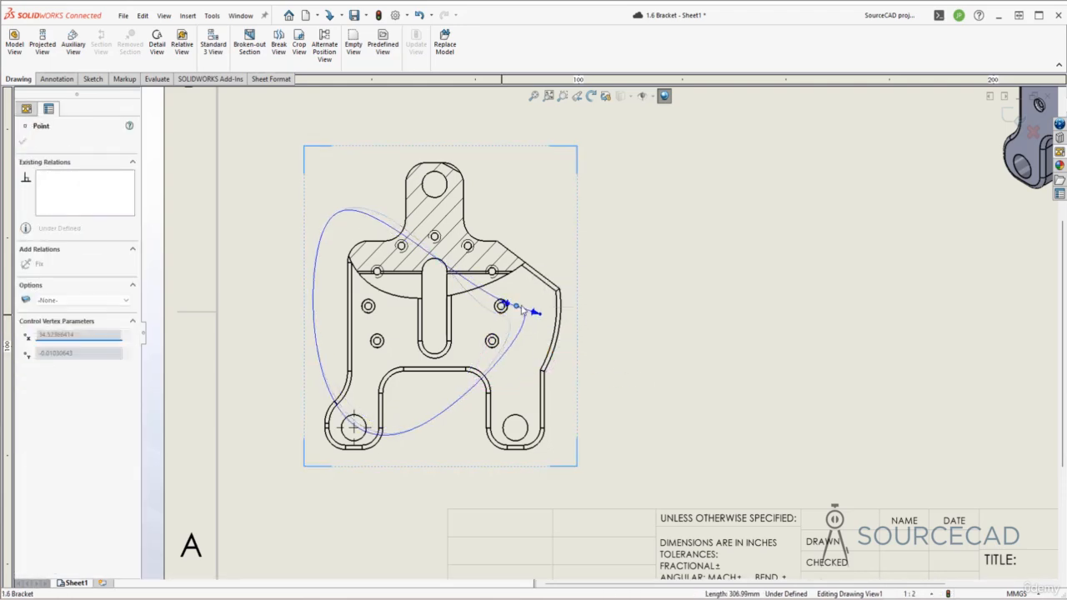
pyautogui.moveTo(522, 309); pyautogui.dragTo(594, 299)
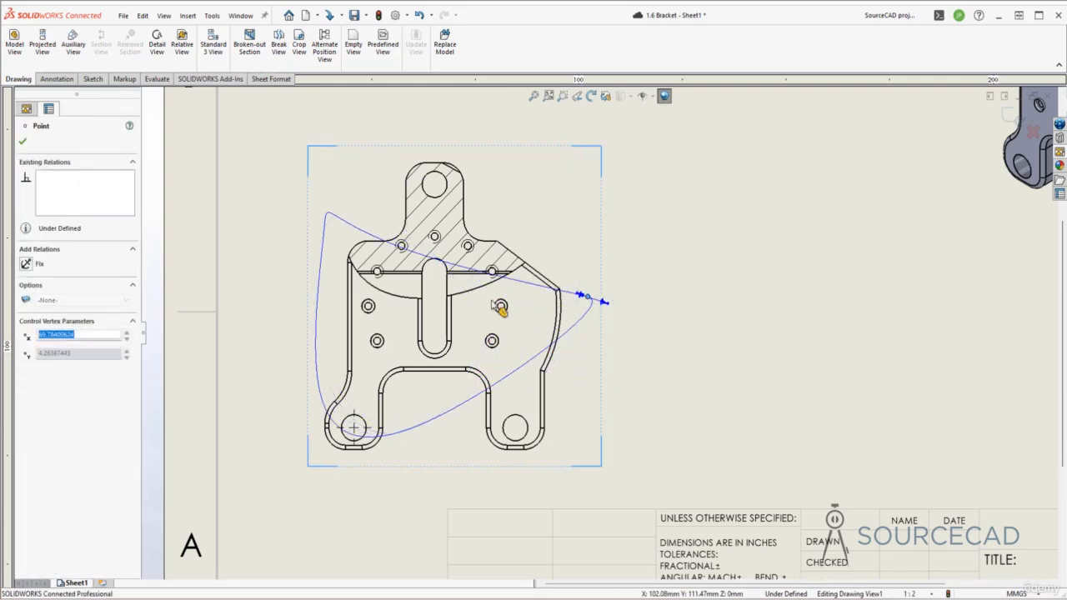
# Move the boundary spline's upper-left point outward beyond the bracket's left side and its upper middle point to the sloping right shoulder.
pyautogui.click(345, 224)
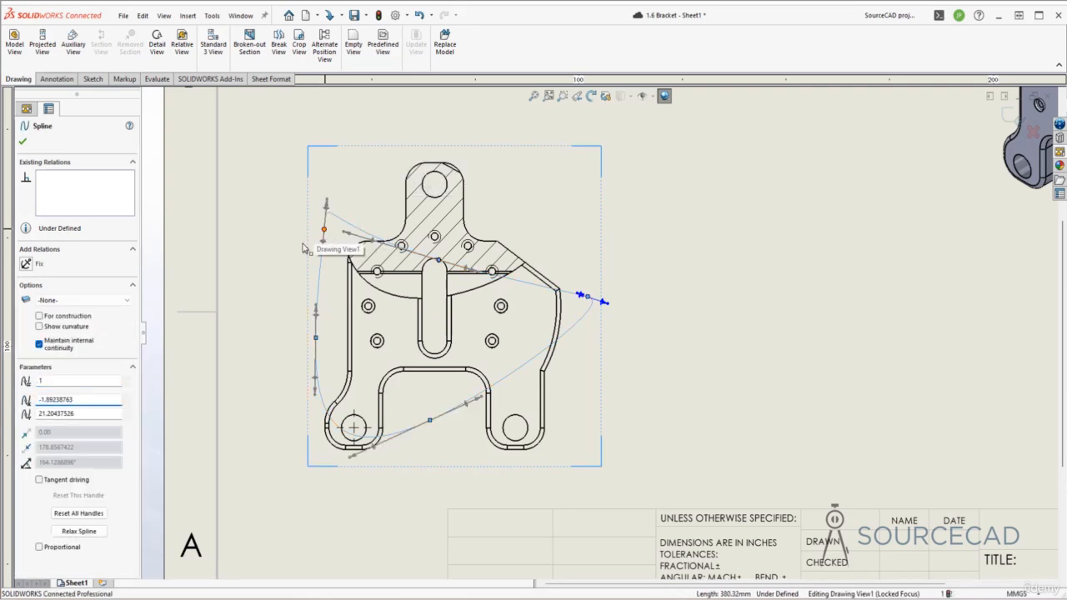
pyautogui.moveTo(324, 229); pyautogui.dragTo(284, 245)
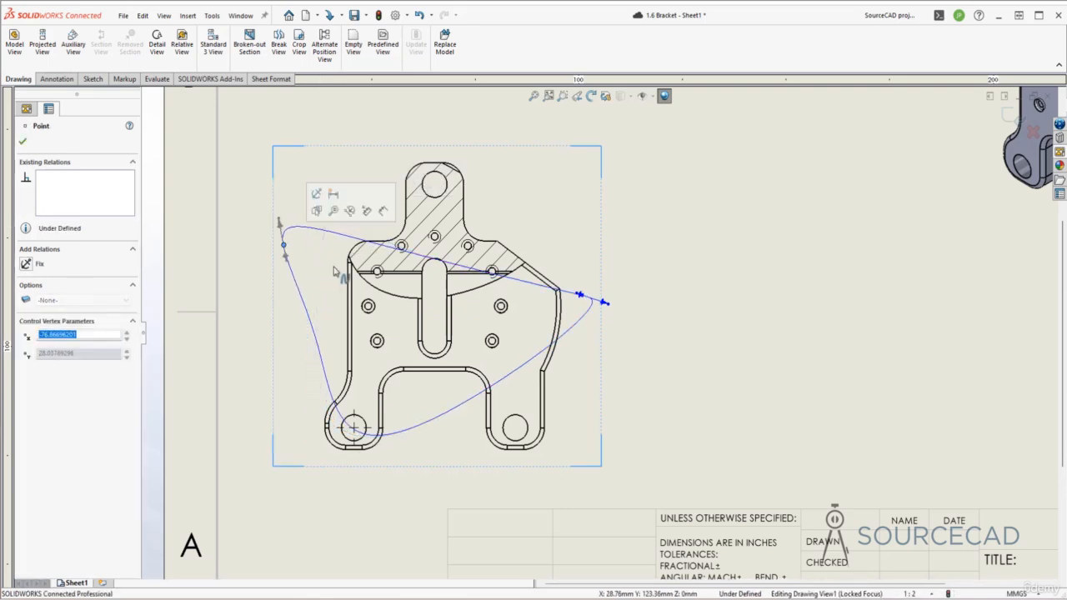
pyautogui.click(464, 269)
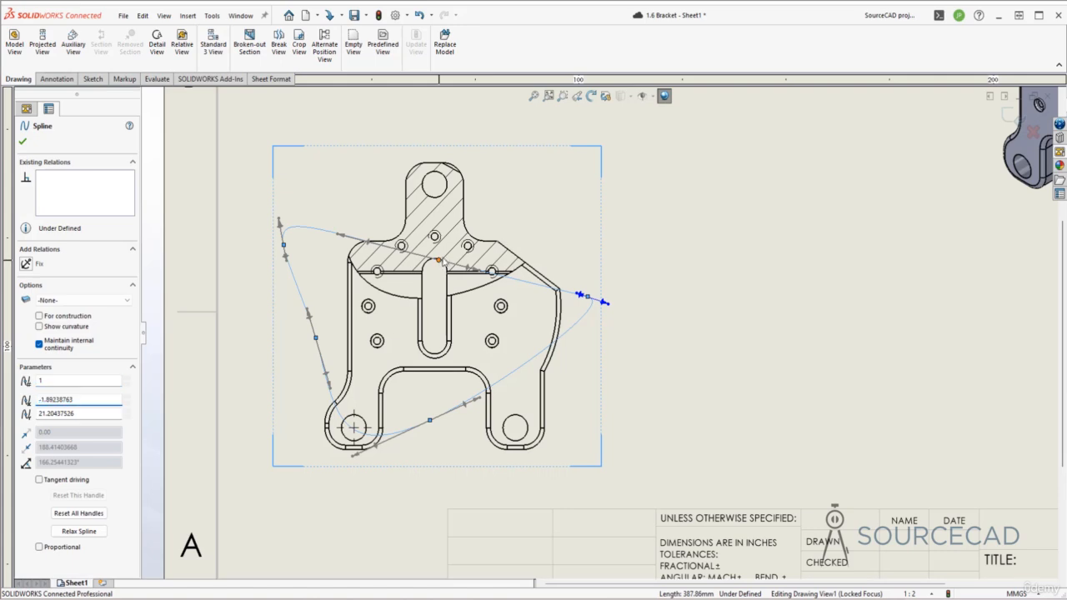
pyautogui.moveTo(440, 261); pyautogui.dragTo(515, 263)
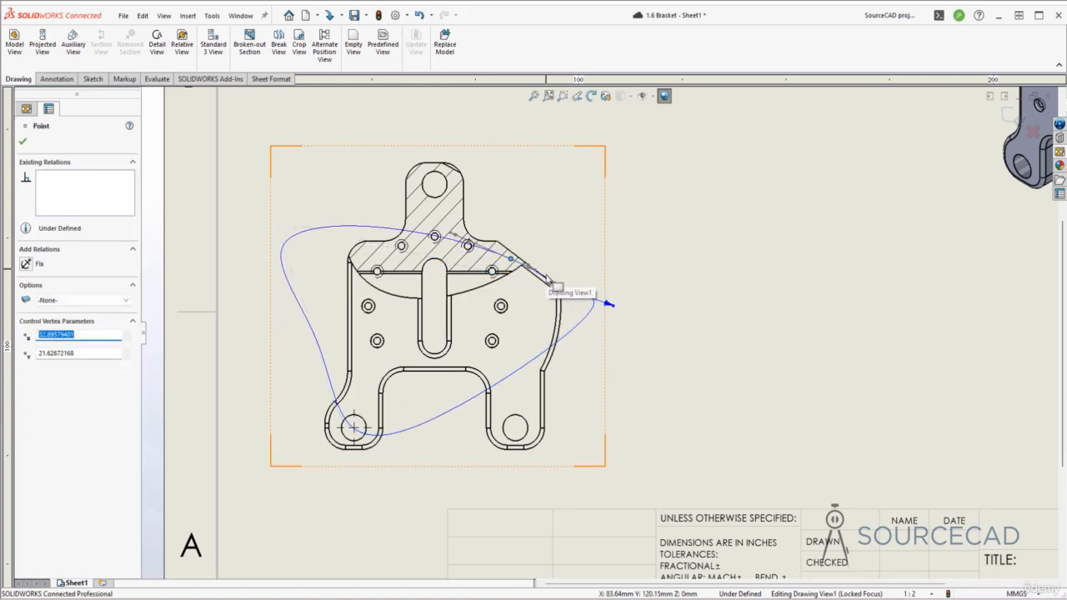
# Raise the spline's lowest point toward the arch between the bracket's legs and rebuild the drawing to update the broken-out section.
pyautogui.click(403, 436)
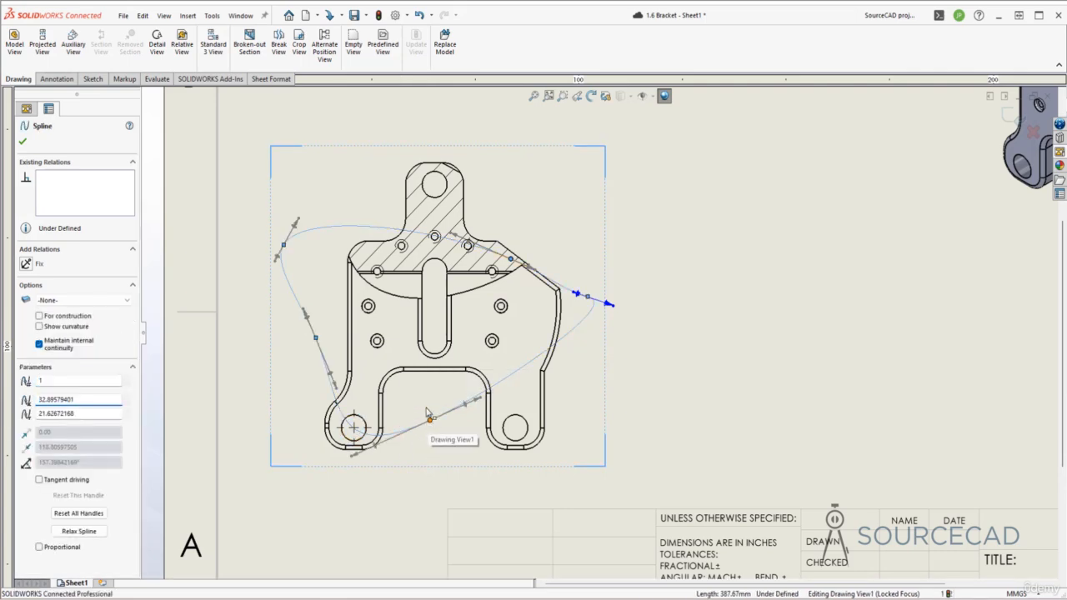
pyautogui.moveTo(426, 414); pyautogui.dragTo(456, 384)
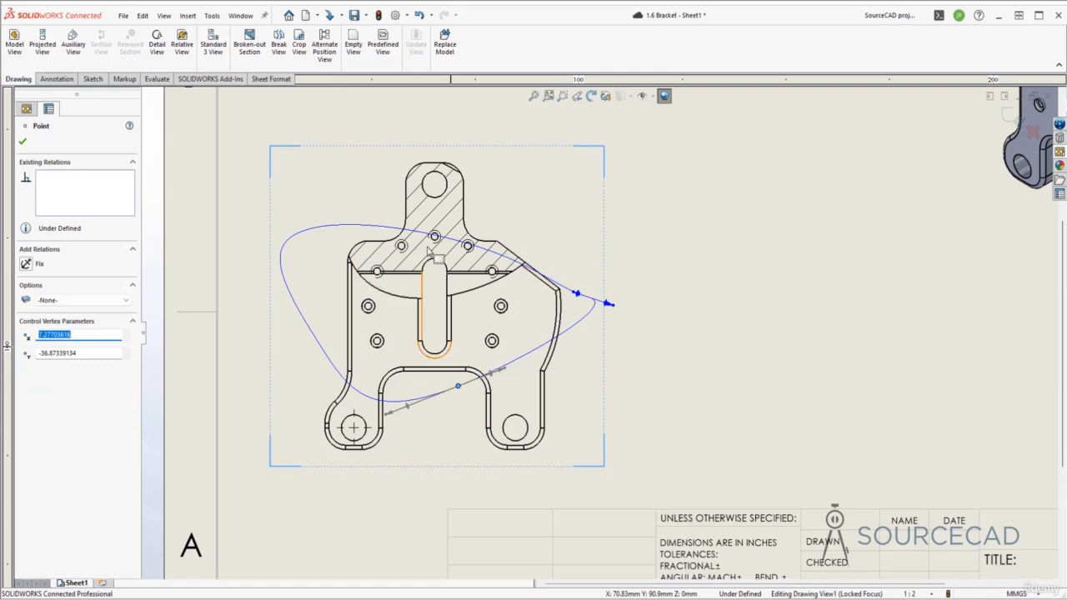
pyautogui.click(23, 141)
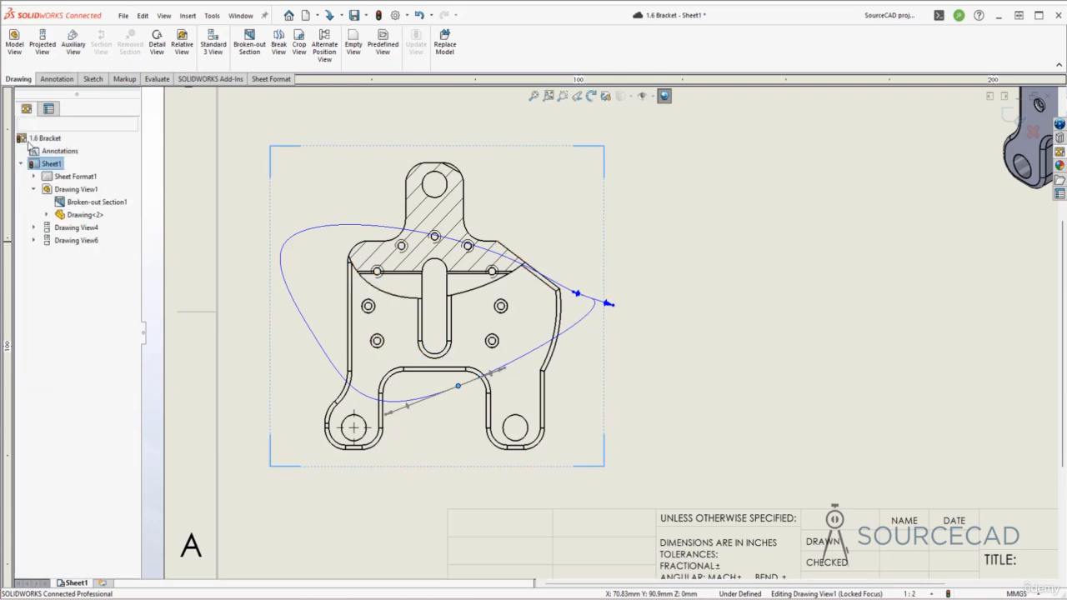
pyautogui.press('z')
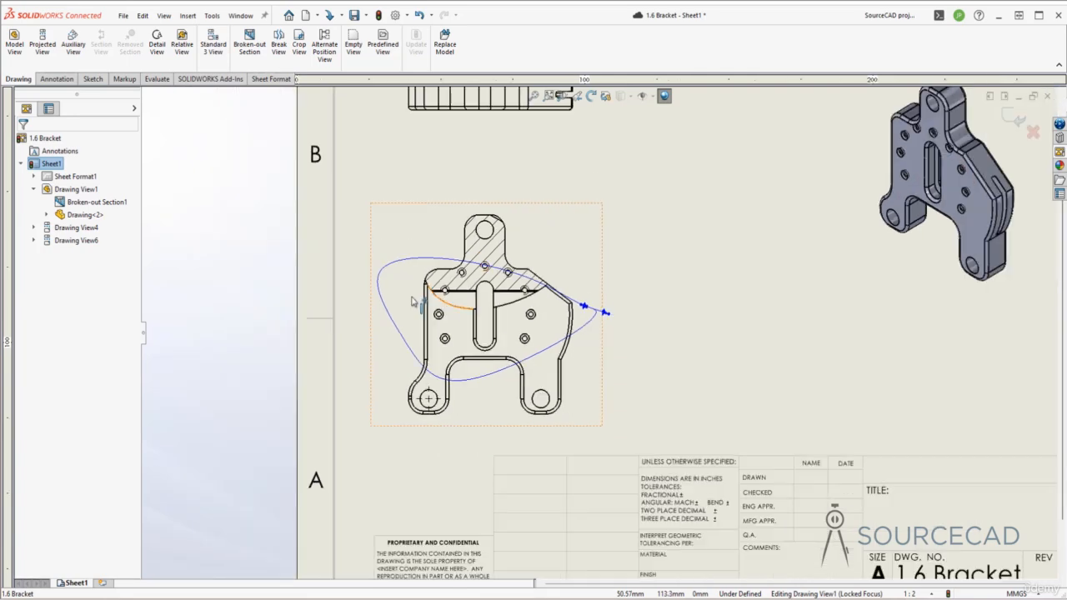
pyautogui.click(378, 15)
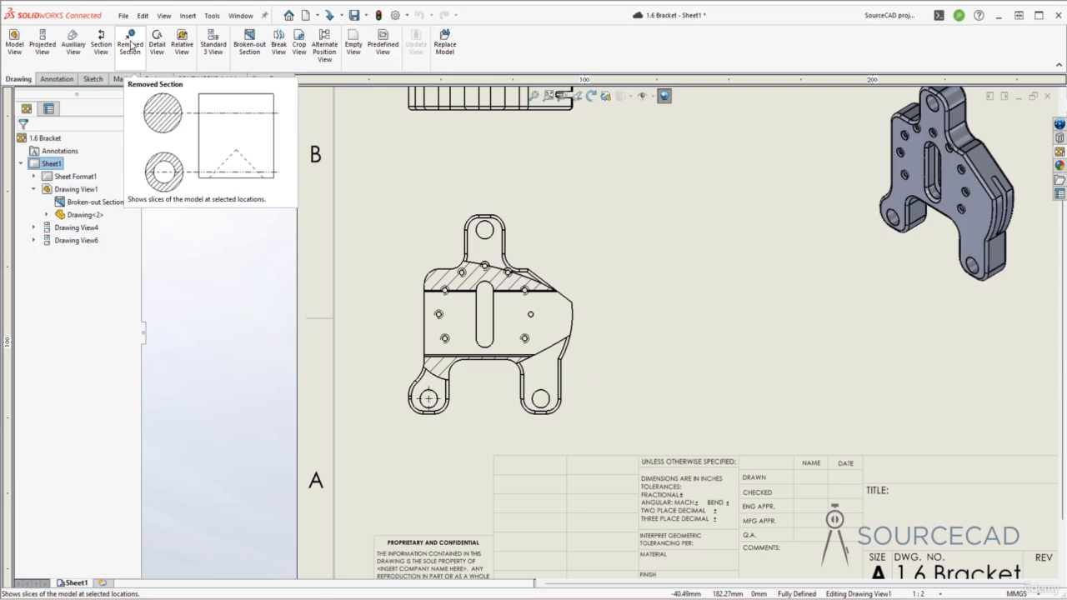
# Delete the broken-out section from the bracket's front view.
pyautogui.click(86, 203)
pyautogui.rightClick(100, 206)
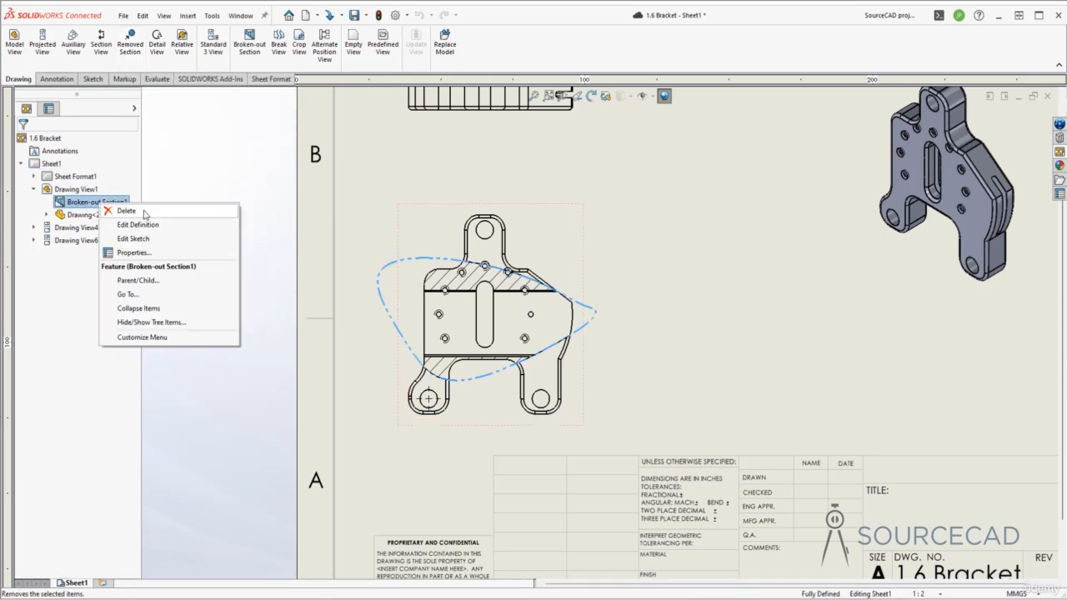
pyautogui.click(125, 210)
pyautogui.click(610, 266)
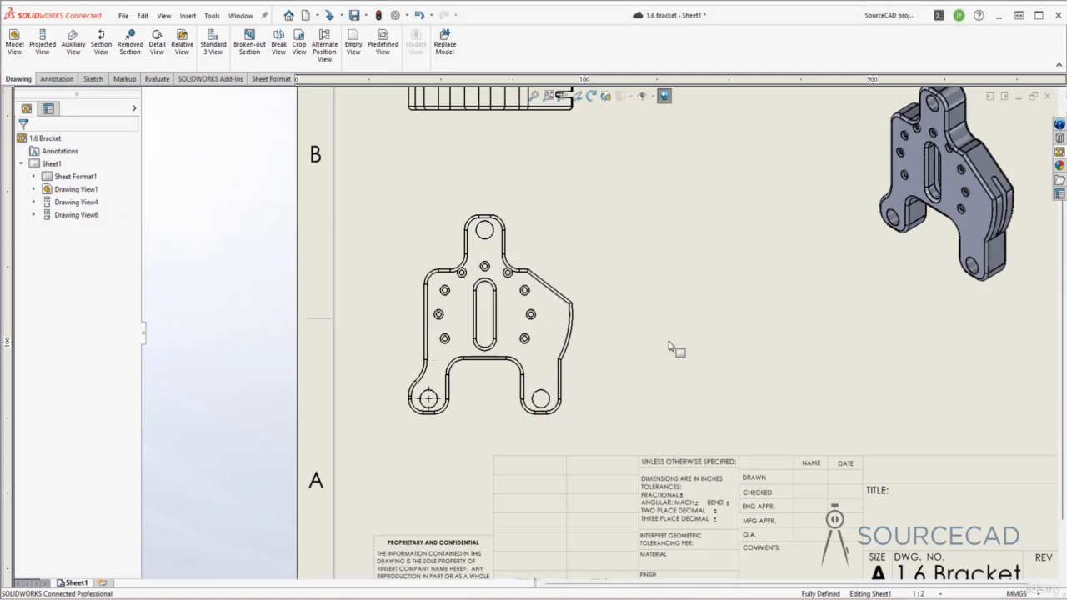
pyautogui.scroll(2, 634, 310)
pyautogui.scroll(2, 633, 310)
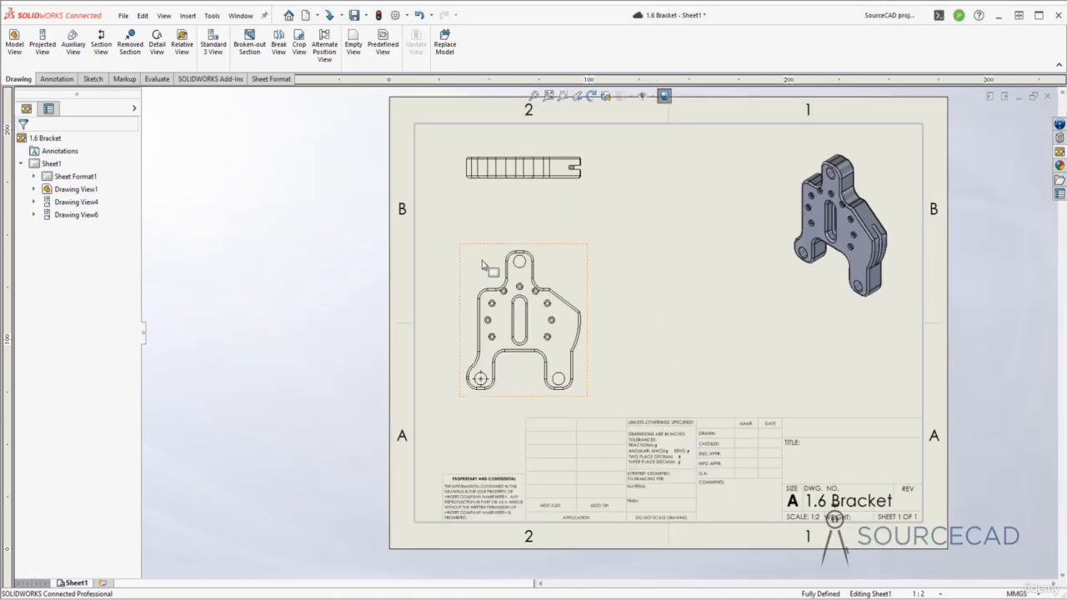
# Start a Removed Section in the front view, using the arch edge between the legs and the upper lug's top edge as opposed edges.
pyautogui.click(131, 45)
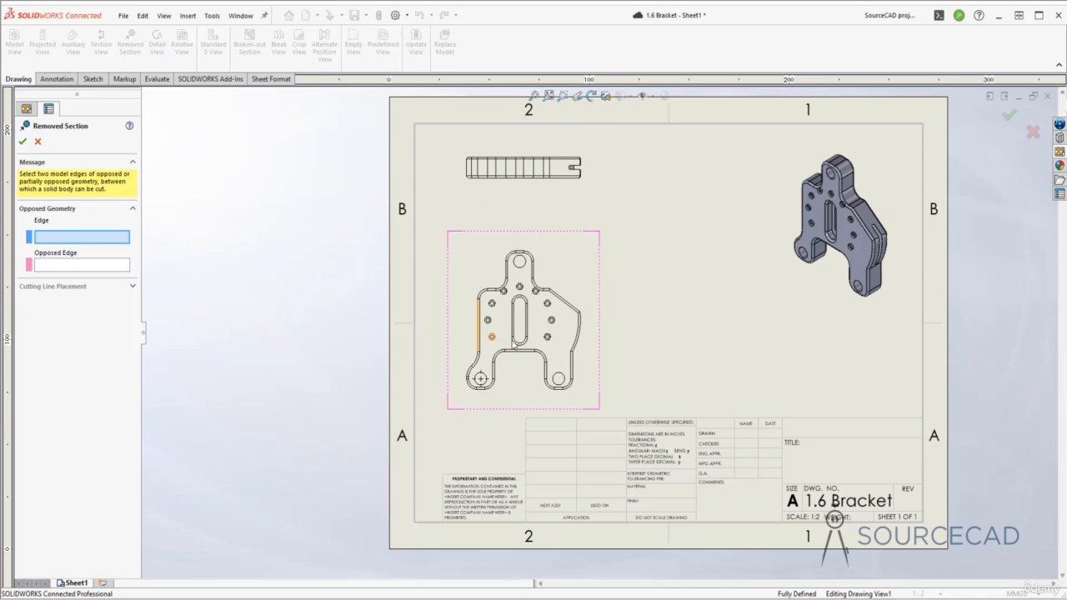
pyautogui.scroll(-3, 523, 350)
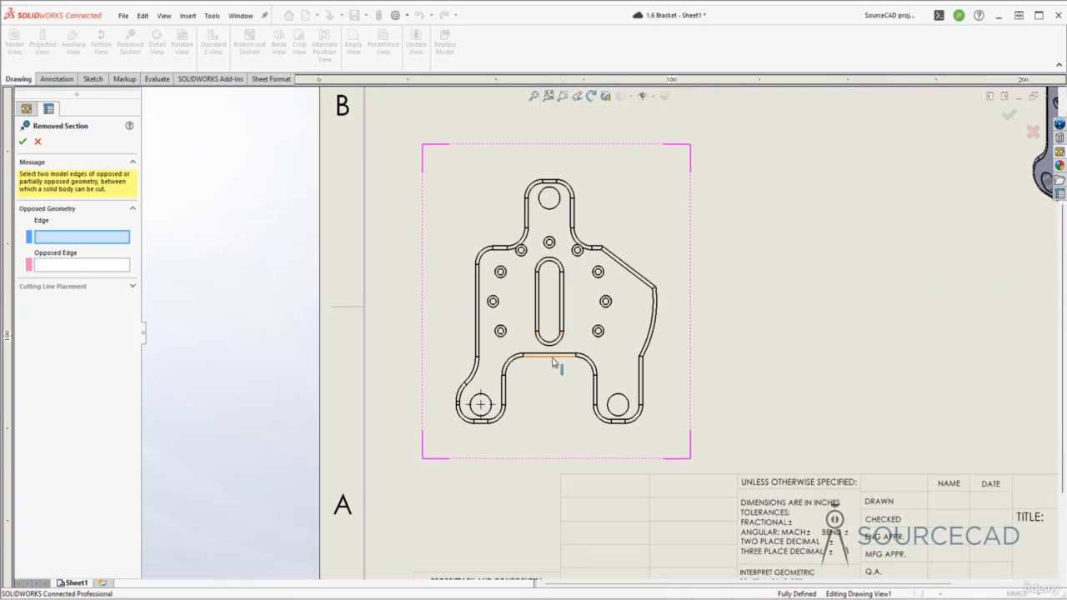
pyautogui.click(549, 357)
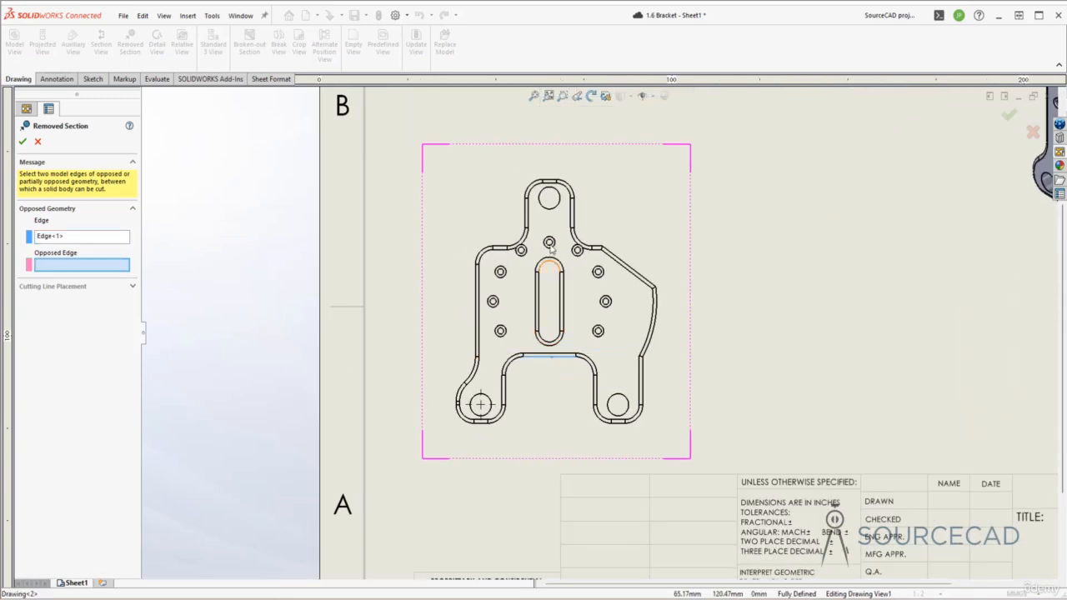
pyautogui.click(549, 180)
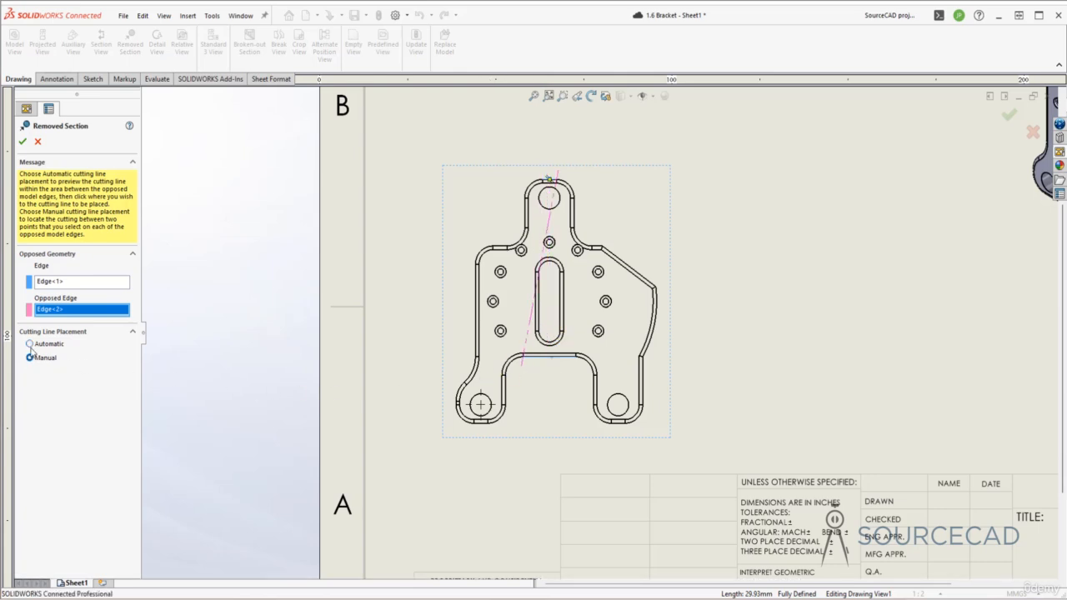
# Use Automatic cutting line placement and set the vertical cutting line through the middle of the bracket's slot.
pyautogui.click(30, 344)
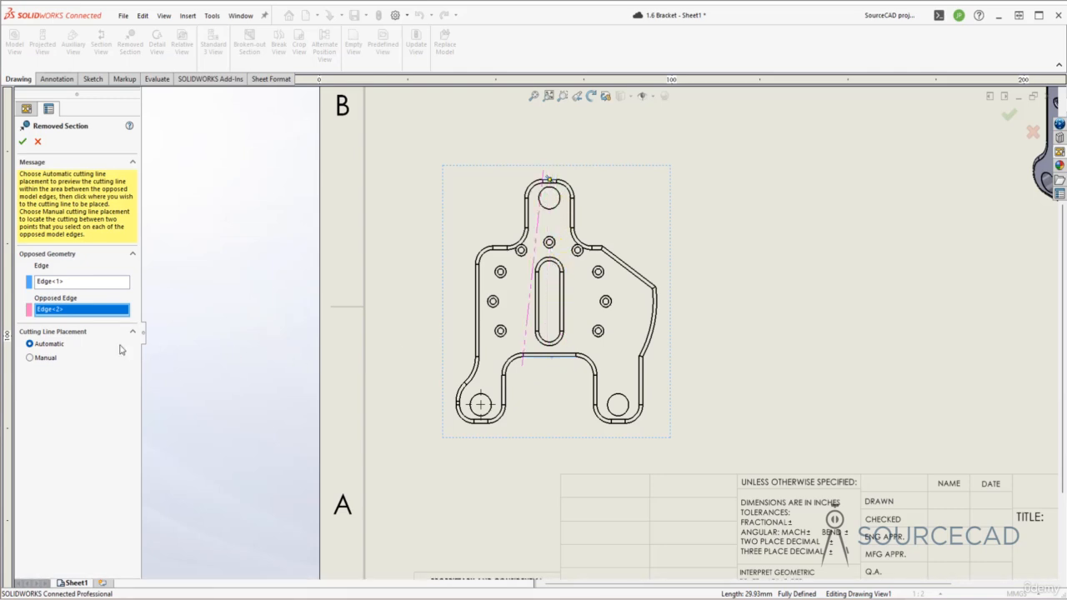
pyautogui.click(30, 358)
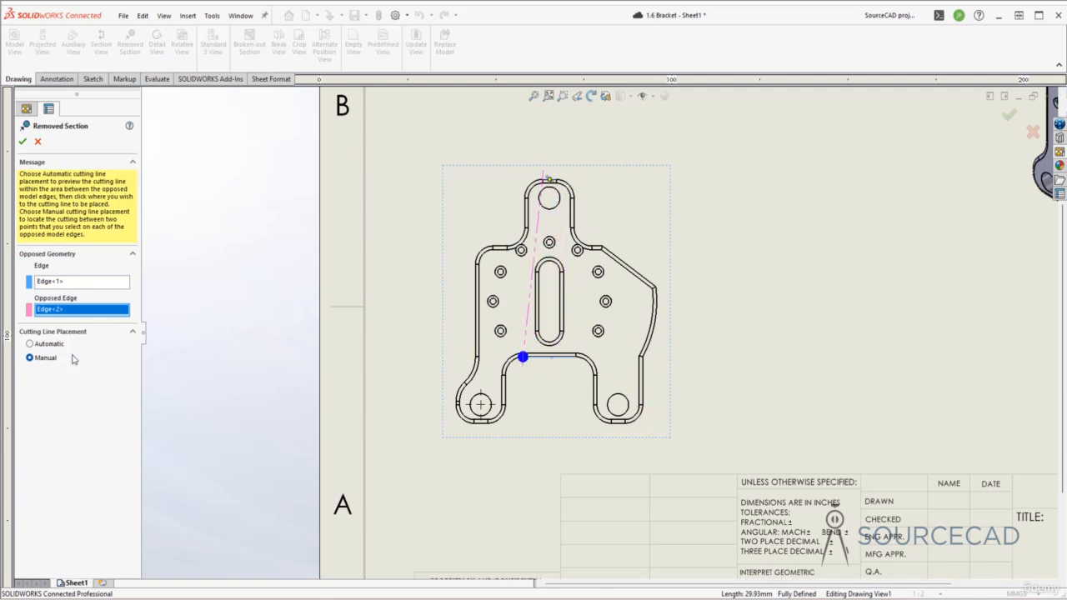
pyautogui.click(30, 343)
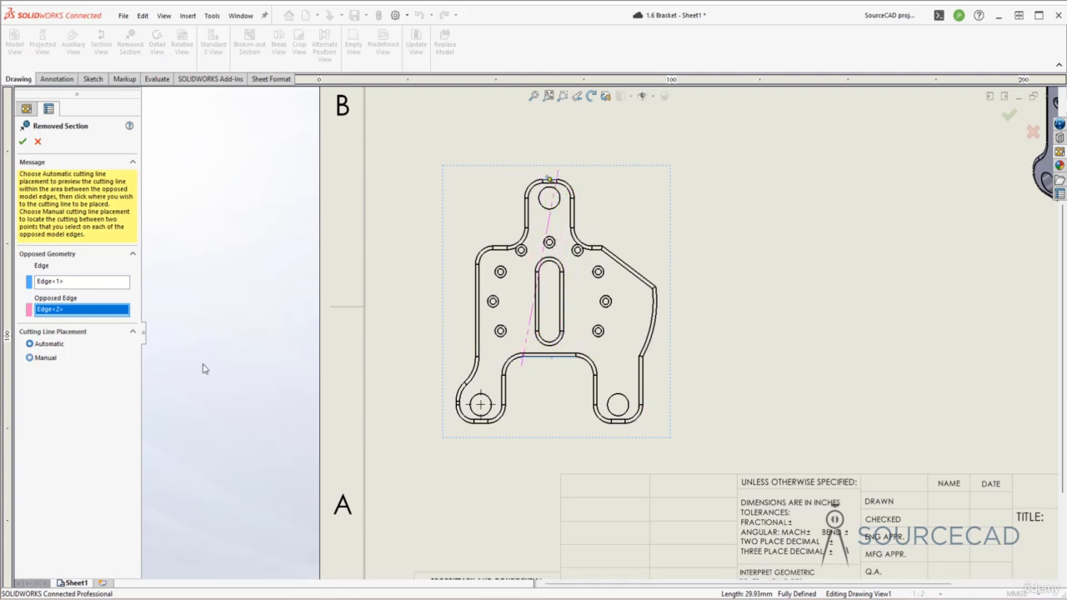
pyautogui.click(550, 360)
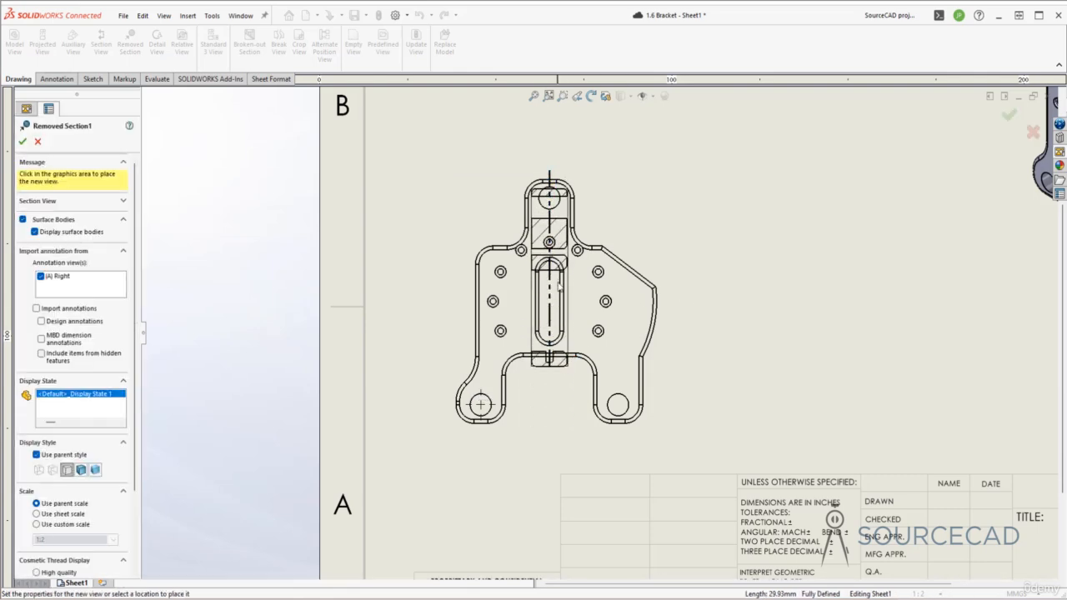
# Place the removed section view directly above the front view, overlapping the top view.
pyautogui.press('f')
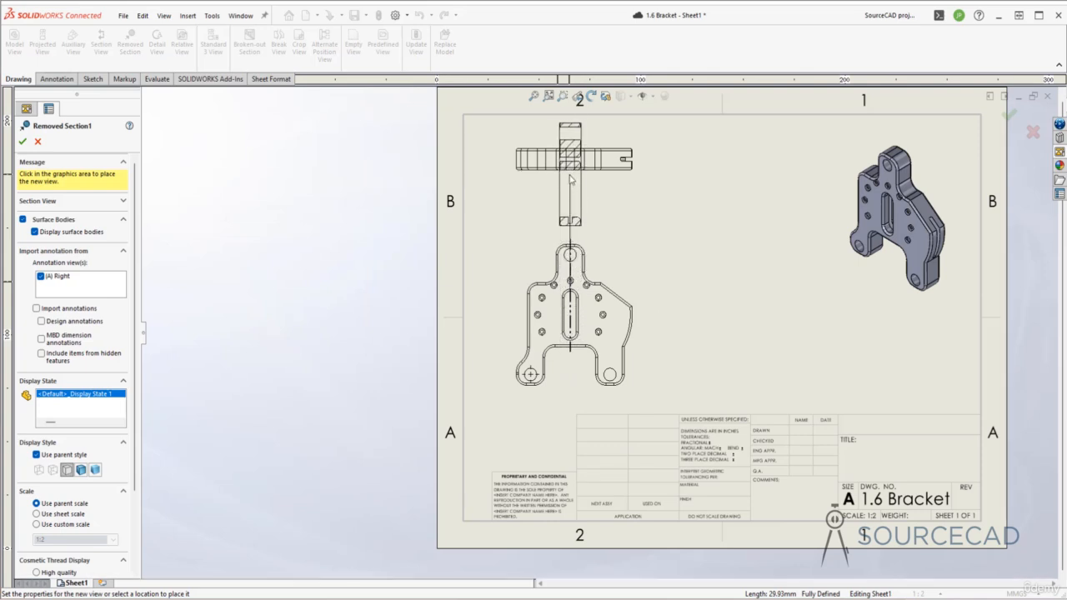
pyautogui.click(570, 174)
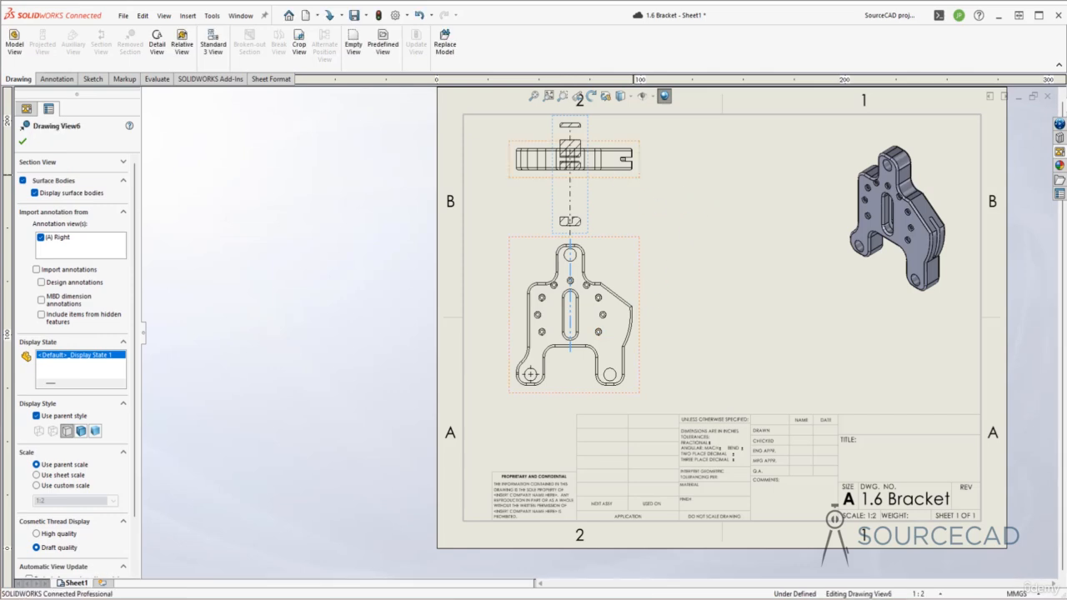
pyautogui.click(586, 201)
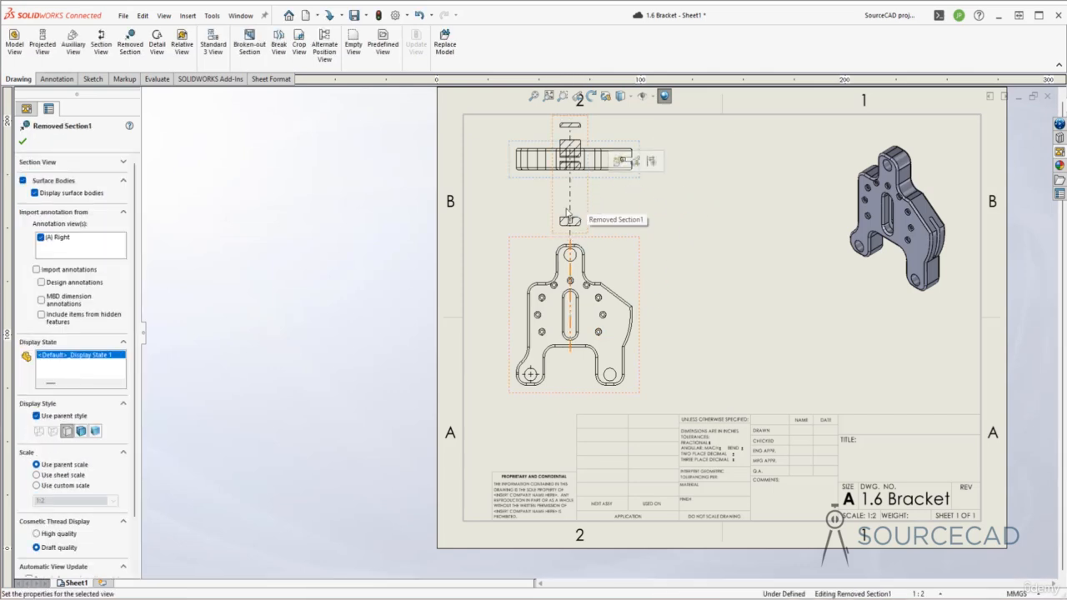
pyautogui.click(668, 215)
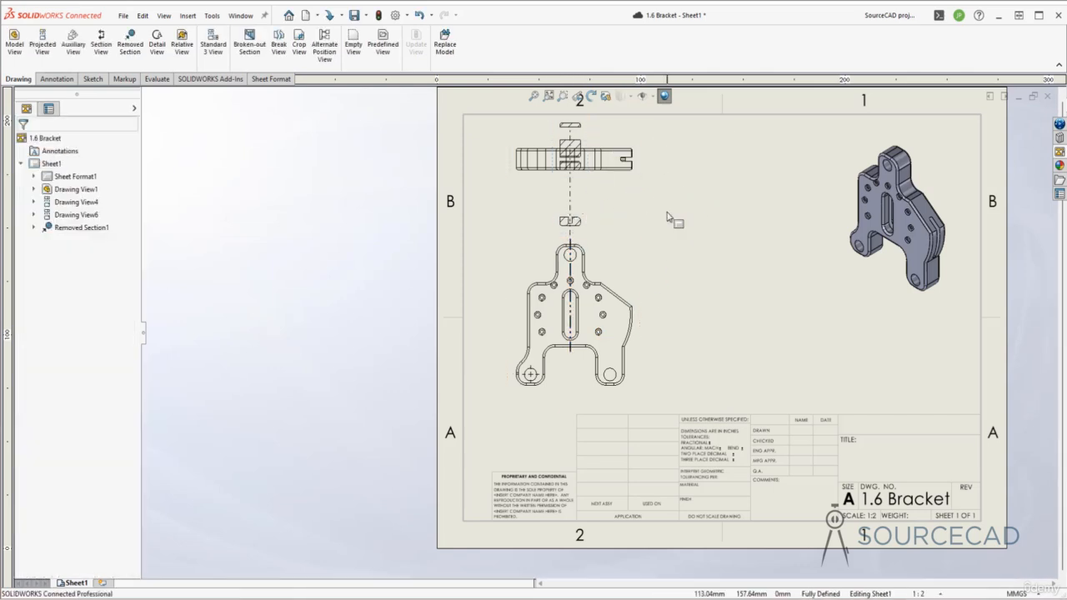
# Break the removed section view's alignment and move the view into the free space right of the front view.
pyautogui.click(590, 197)
pyautogui.rightClick(587, 191)
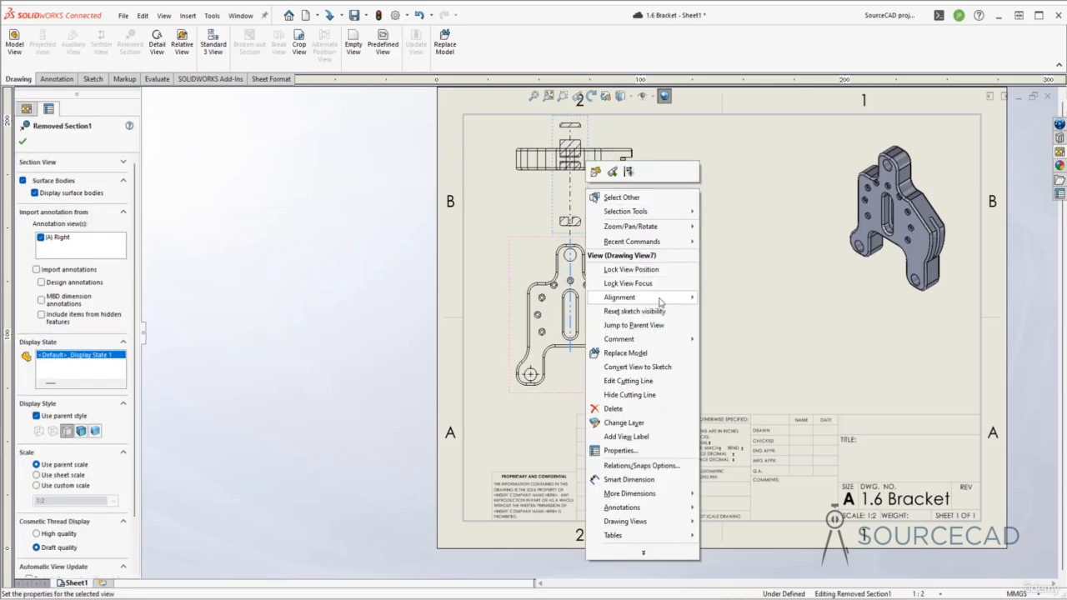
pyautogui.moveTo(663, 298)
pyautogui.click(720, 297)
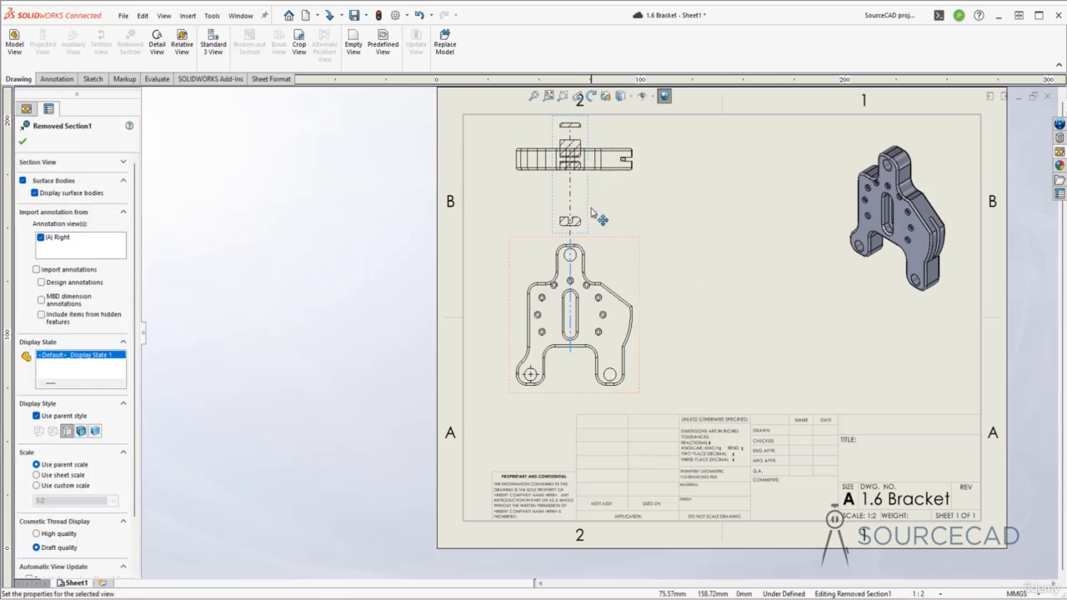
pyautogui.moveTo(589, 204); pyautogui.dragTo(736, 339)
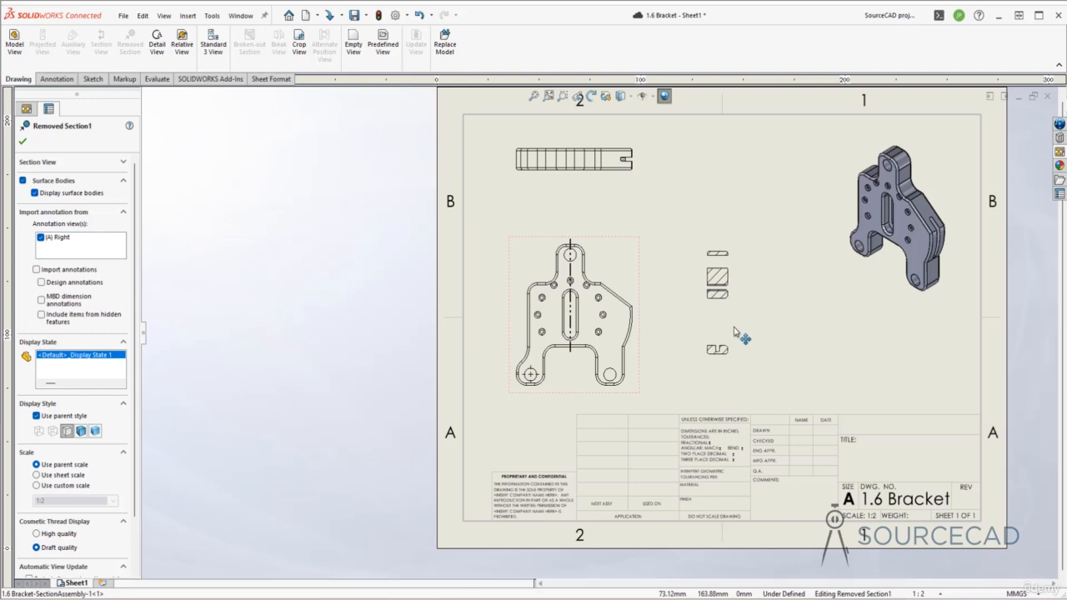
pyautogui.click(778, 320)
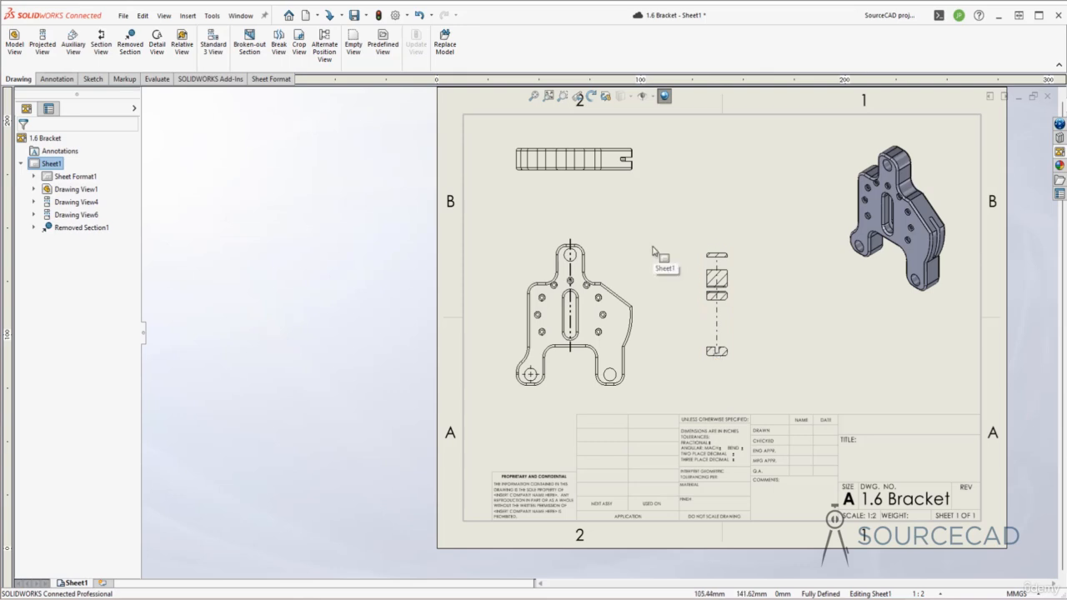
# Switch to the open 1.6 Long tube drawing.
pyautogui.click(241, 15)
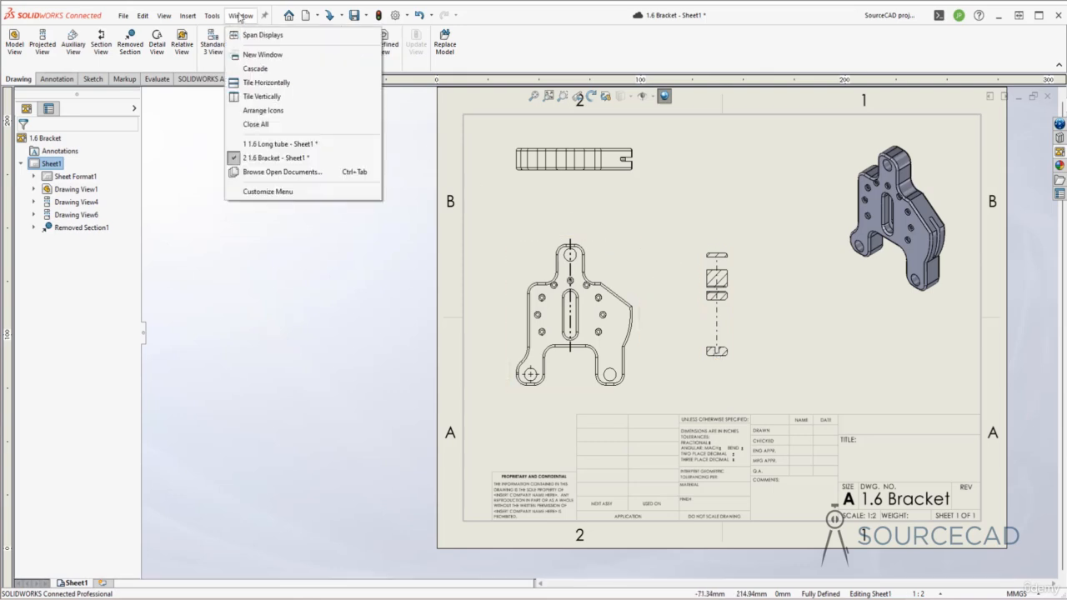
pyautogui.click(280, 144)
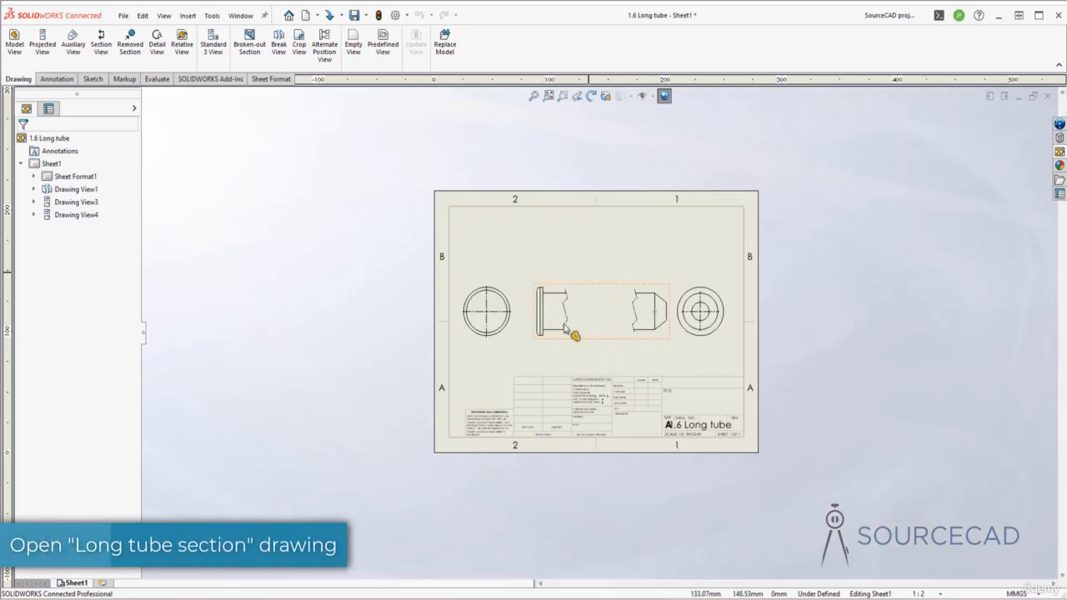
pyautogui.scroll(-2, 674, 346)
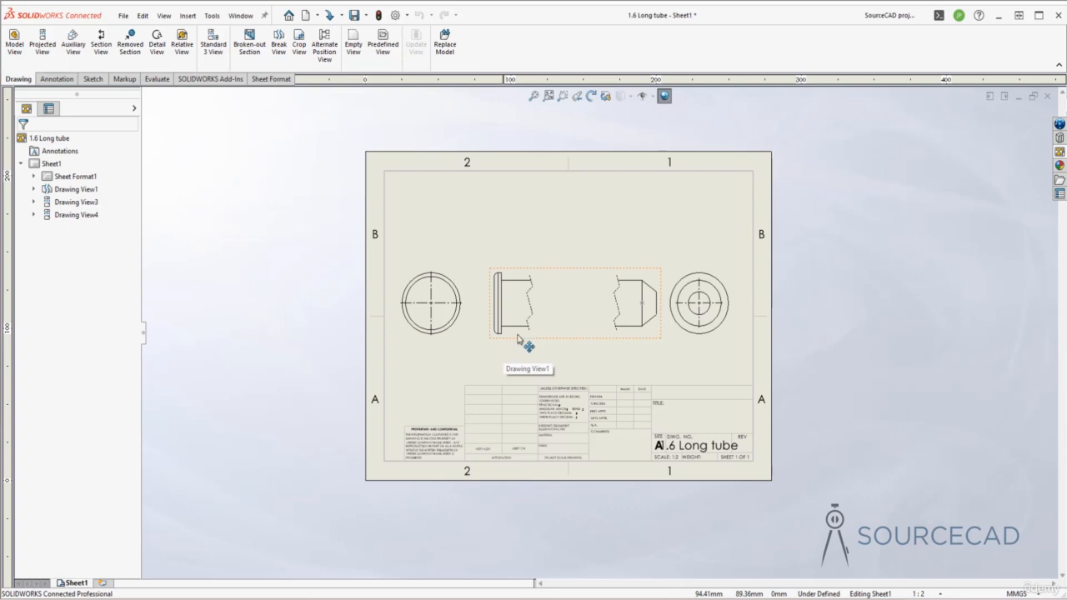
# Create a Removed Section between the upper and lower edges of the tube's flanged segment, with an automatic vertical cutting line beside the flange.
pyautogui.click(128, 45)
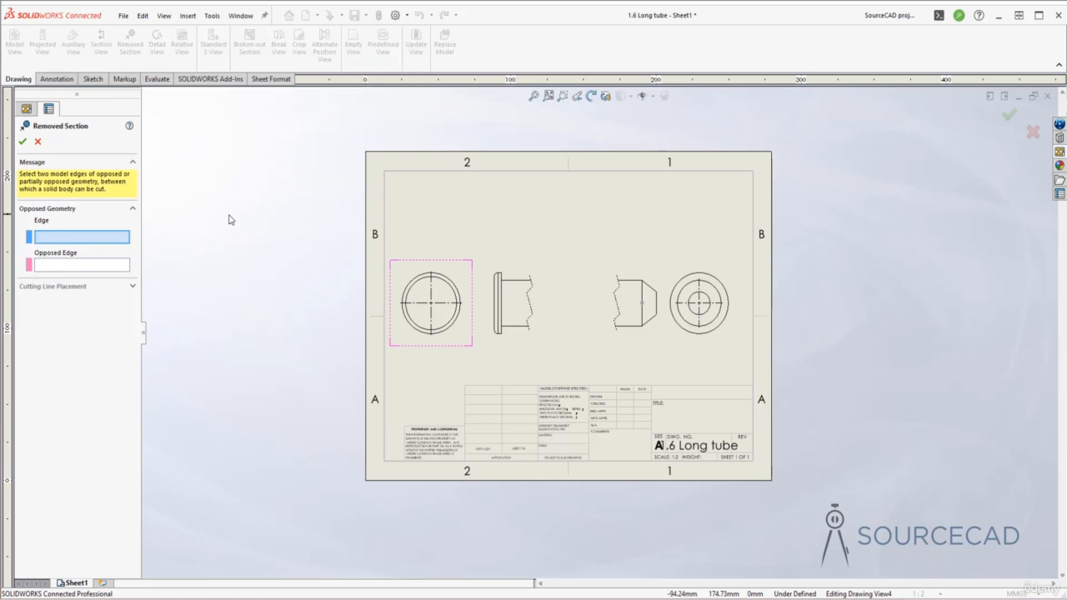
pyautogui.click(519, 283)
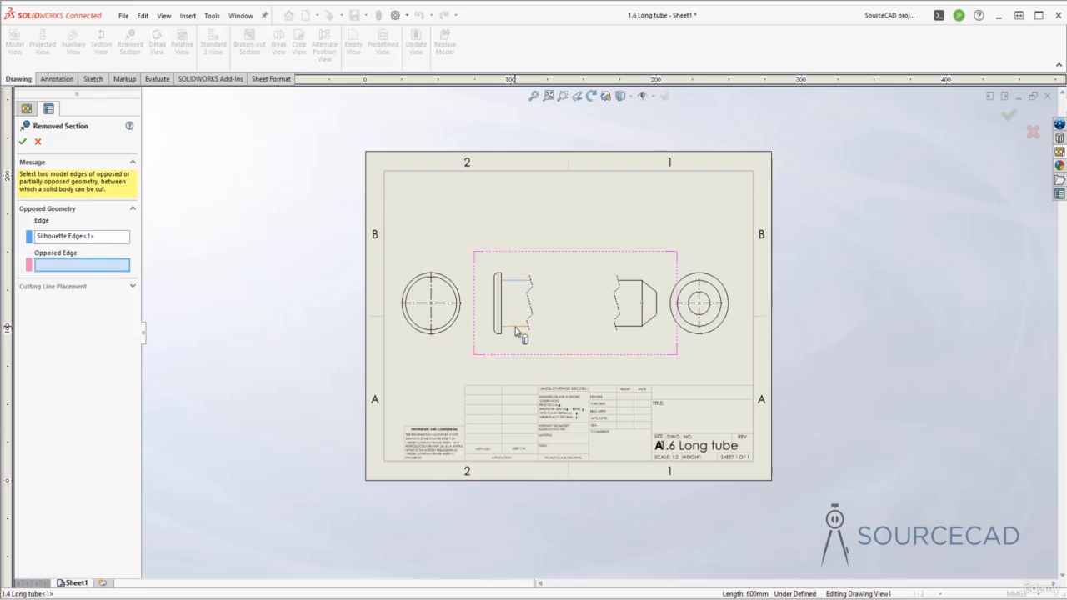
pyautogui.click(516, 328)
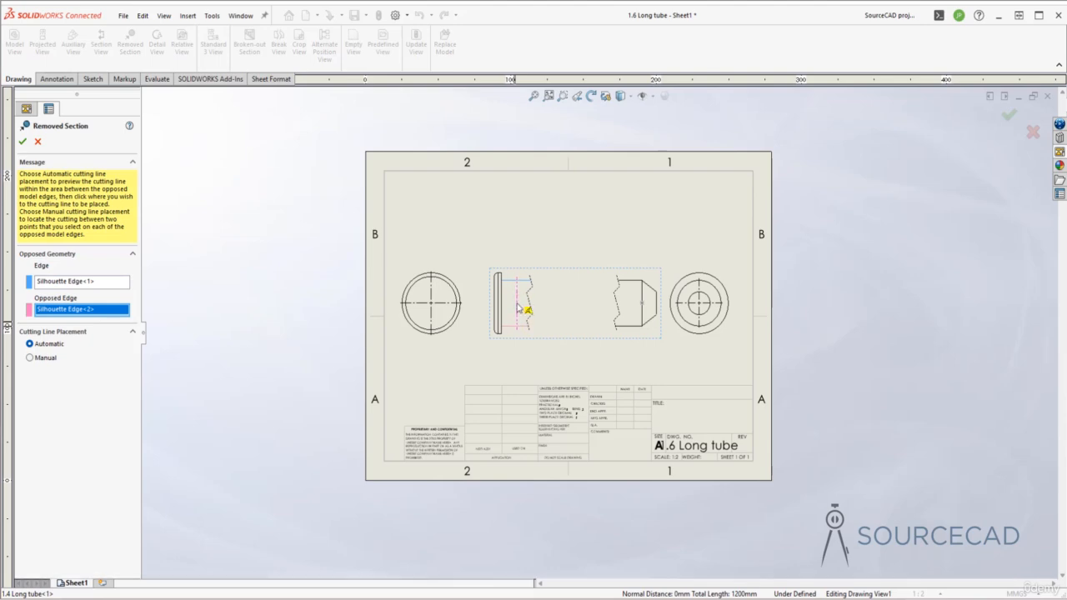
pyautogui.click(517, 308)
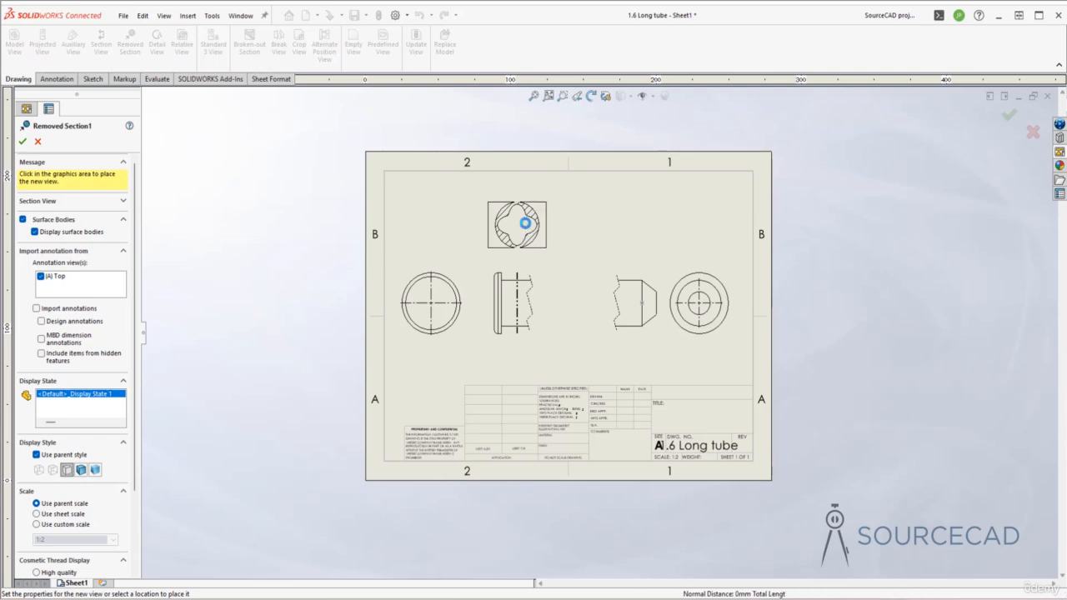
# Place the removed section view directly above its cutting line on the broken long tube view.
pyautogui.click(515, 223)
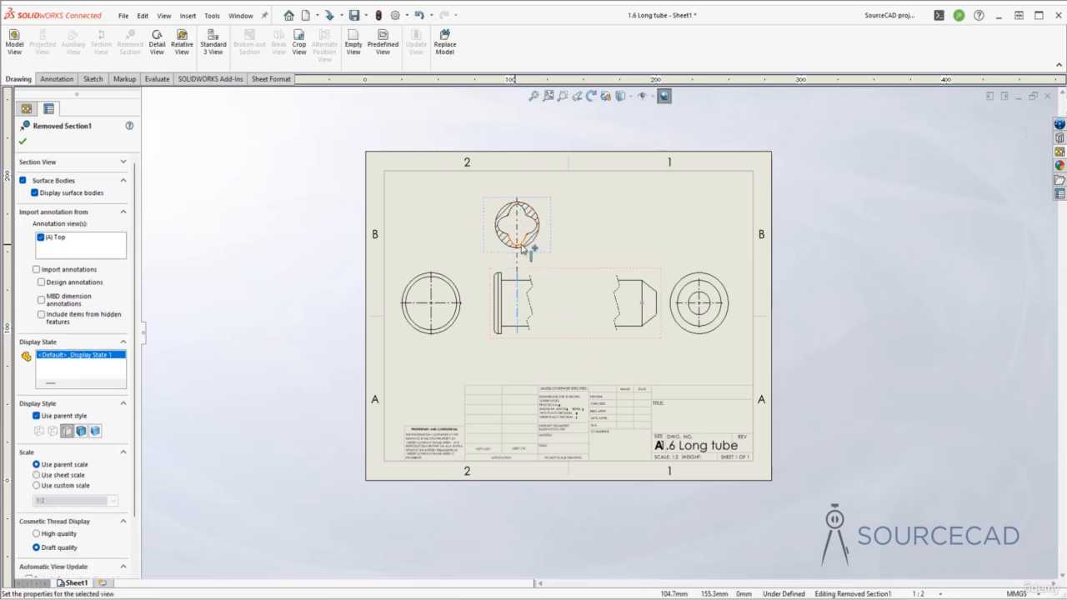
pyautogui.scroll(1, 518, 212)
pyautogui.scroll(1, 524, 225)
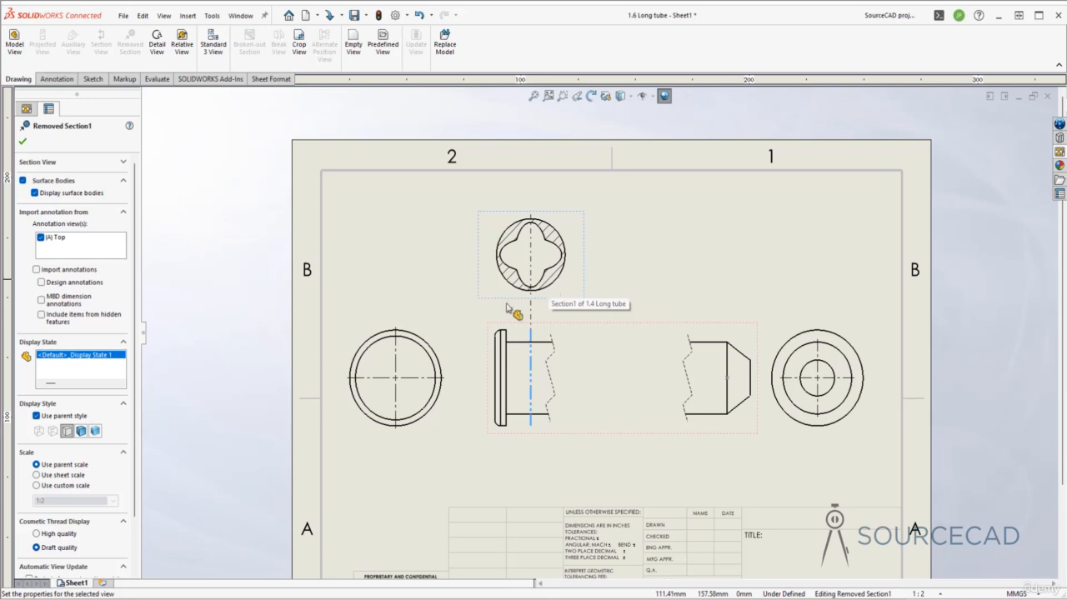
pyautogui.click(509, 377)
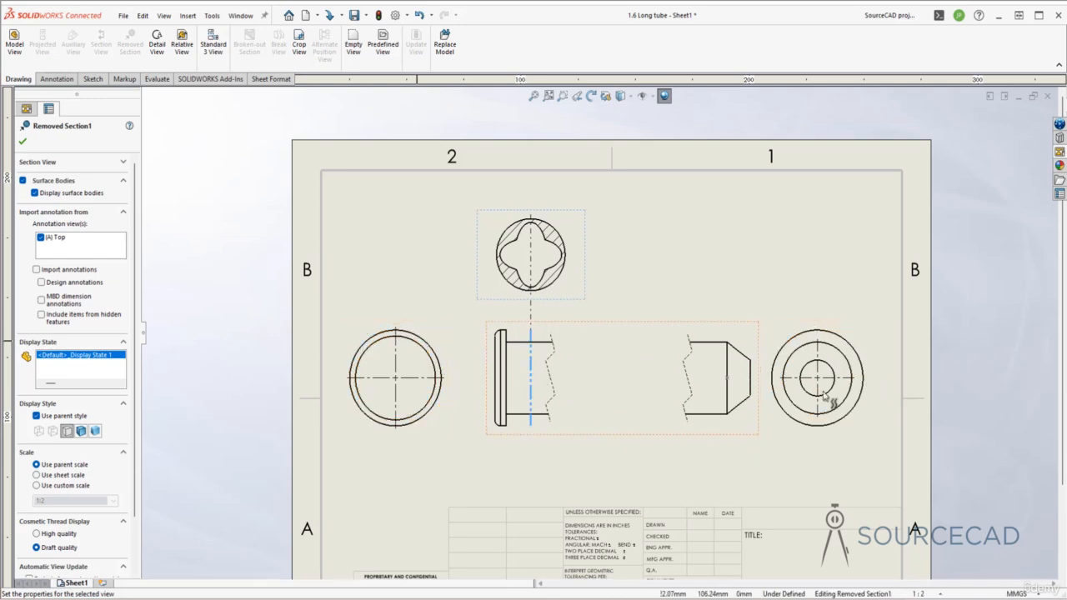
pyautogui.click(740, 446)
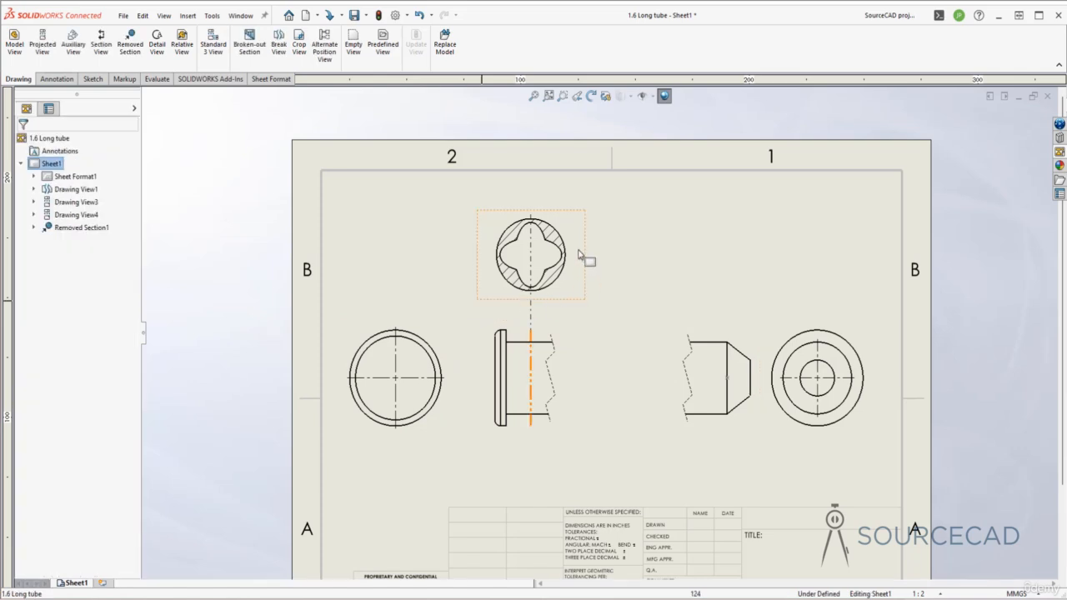
# Break the removed section view's alignment and shift the view slightly upward, keeping it above the tube's flanged segment.
pyautogui.click(579, 251)
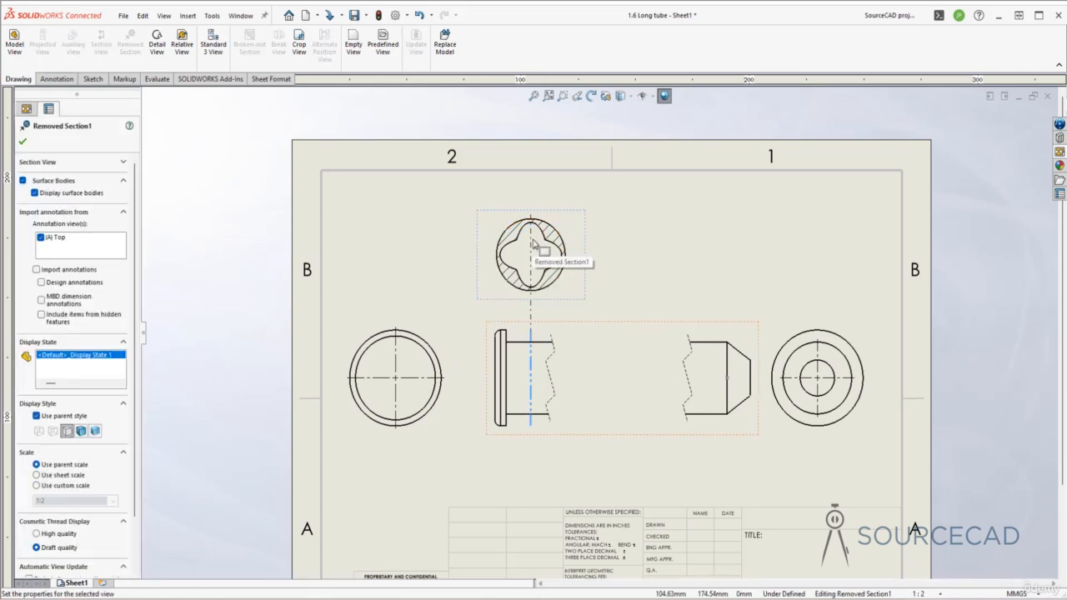
pyautogui.rightClick(572, 212)
pyautogui.moveTo(642, 324)
pyautogui.click(706, 319)
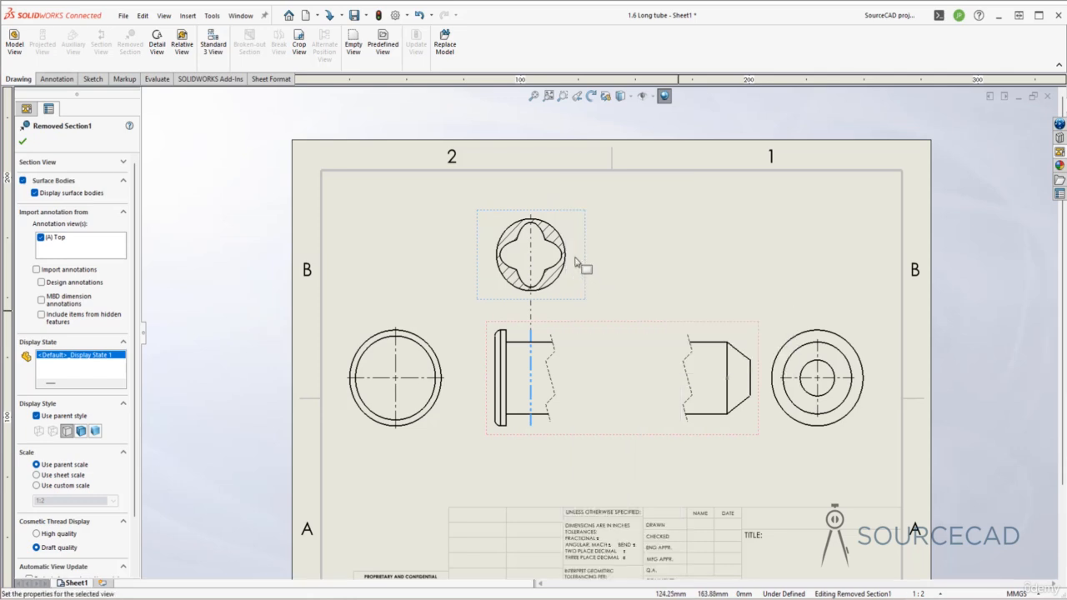
pyautogui.moveTo(581, 238); pyautogui.dragTo(670, 291)
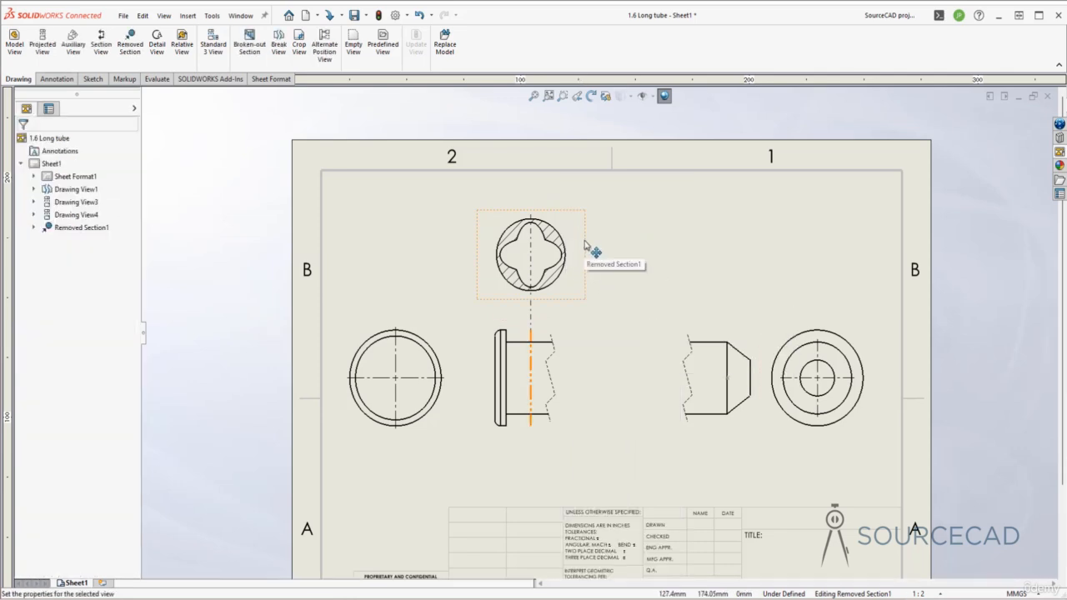
pyautogui.moveTo(591, 273); pyautogui.dragTo(591, 240)
pyautogui.click(645, 274)
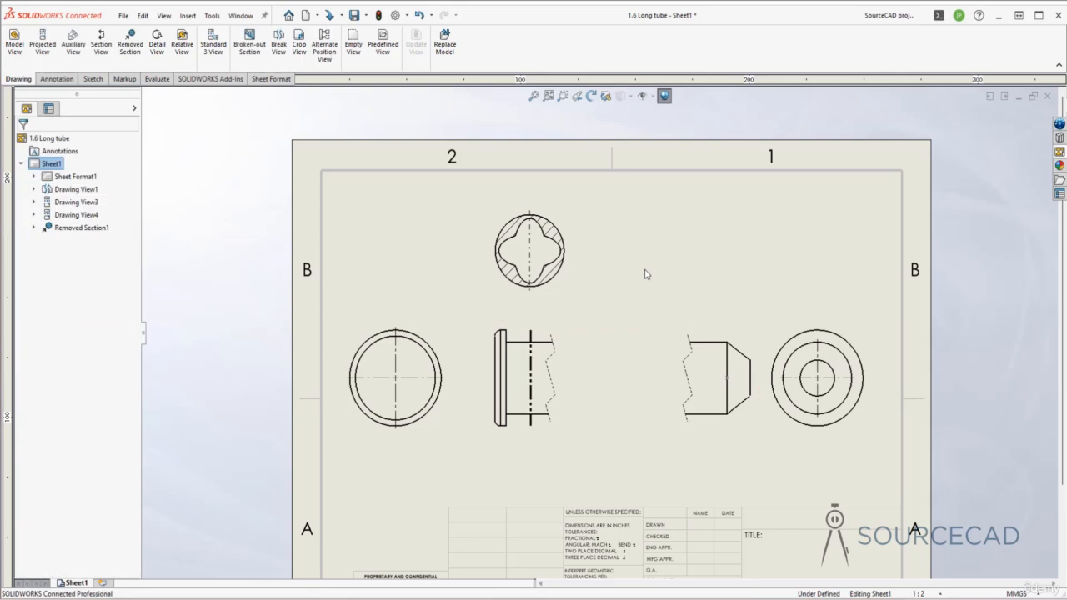